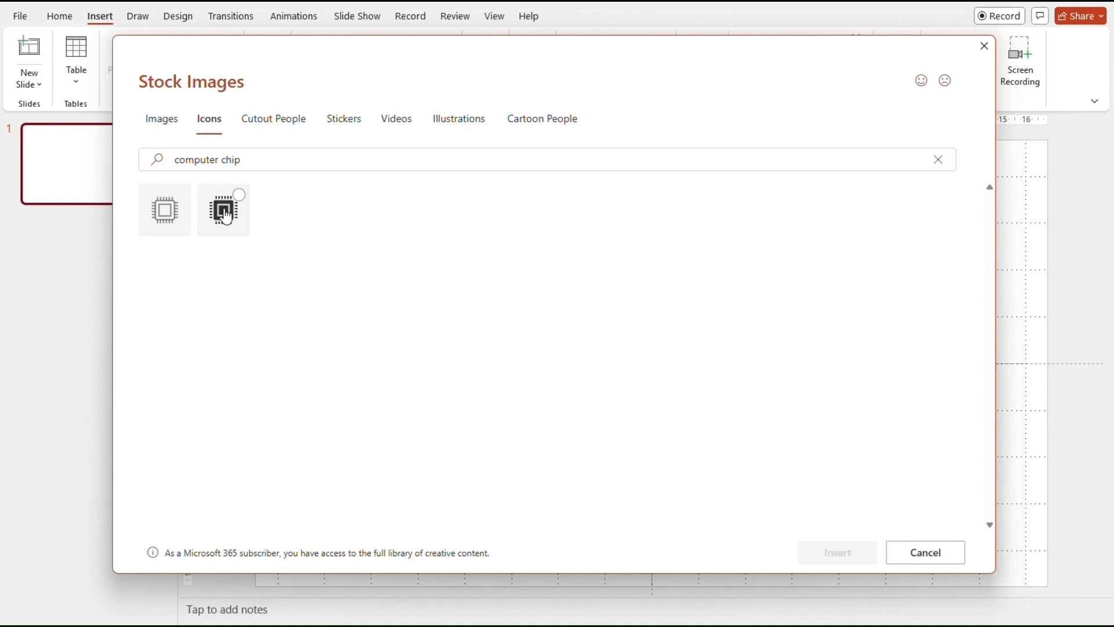
Insert the computer chip icon, set its height to 5 cm and centre it on the slide.
click(840, 558)
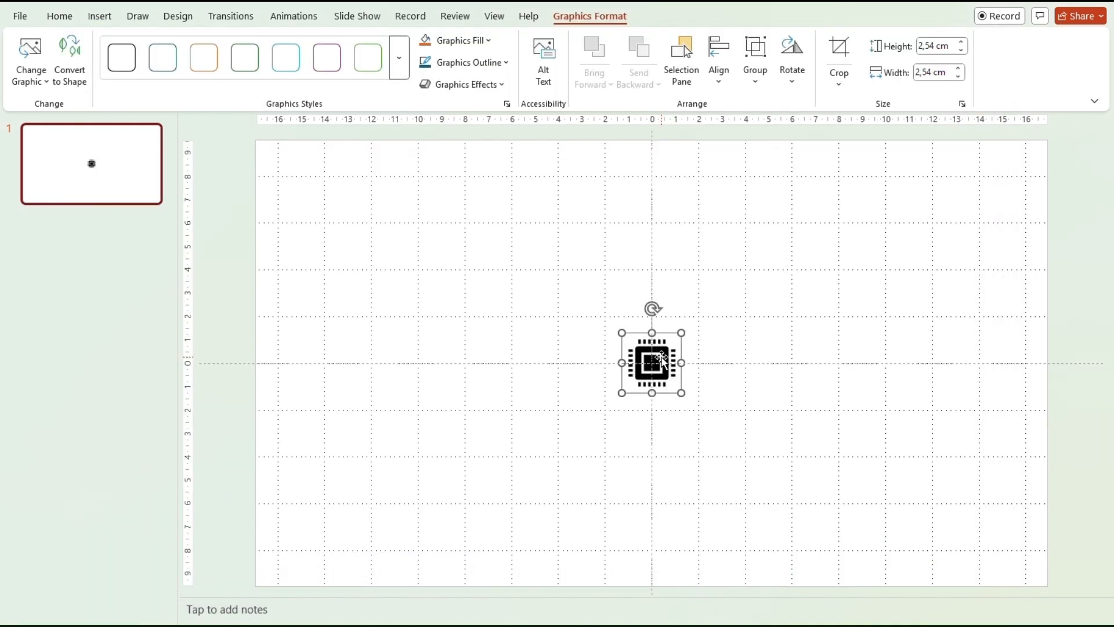
click(929, 42)
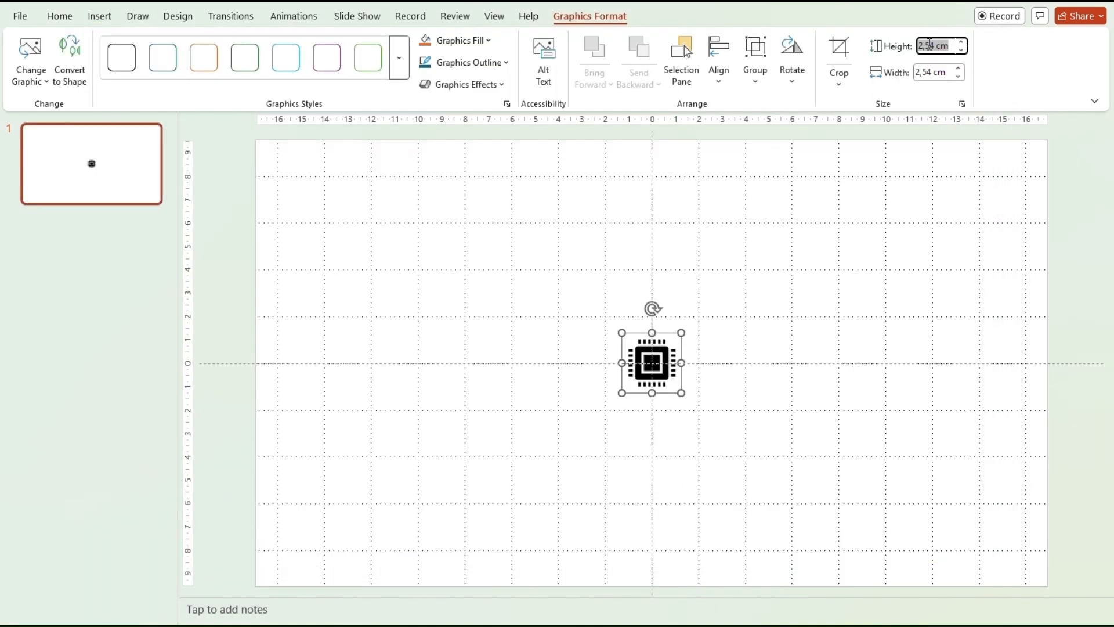
text(5)
click(930, 69)
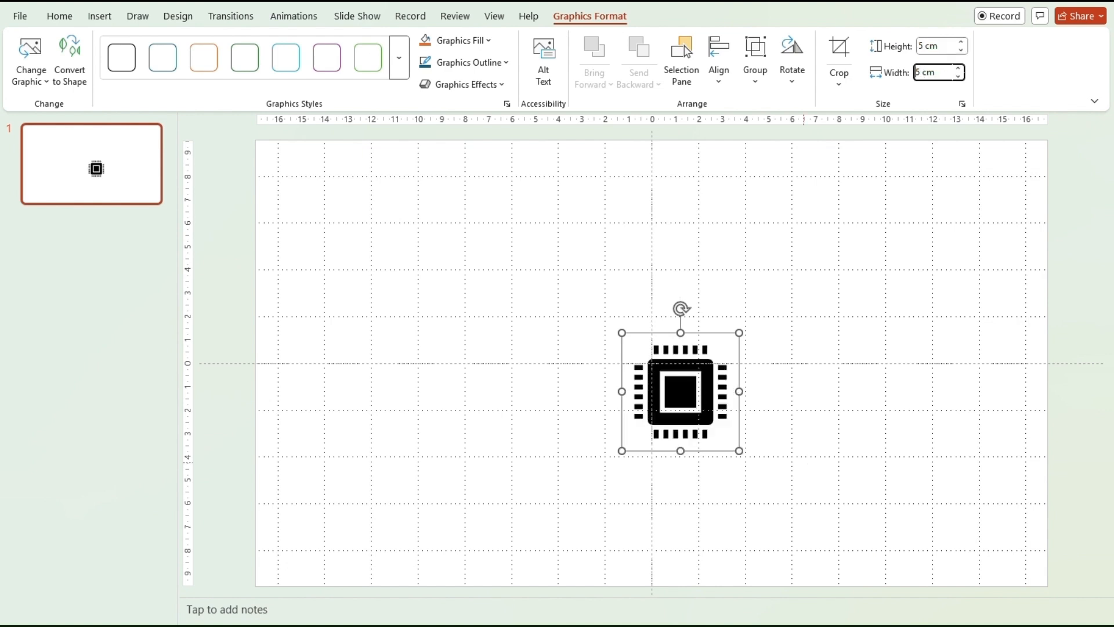
drag(688, 415, 660, 371)
Convert the chip icon to shapes and delete its right, bottom, left and top pin rows.
right_click(661, 365)
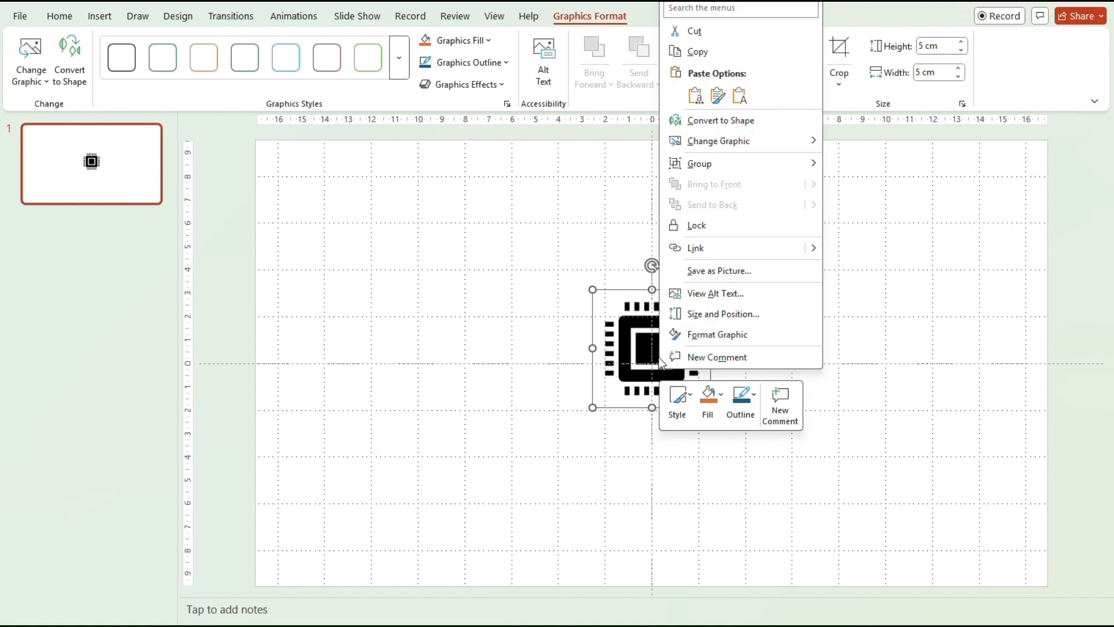
click(719, 121)
click(802, 442)
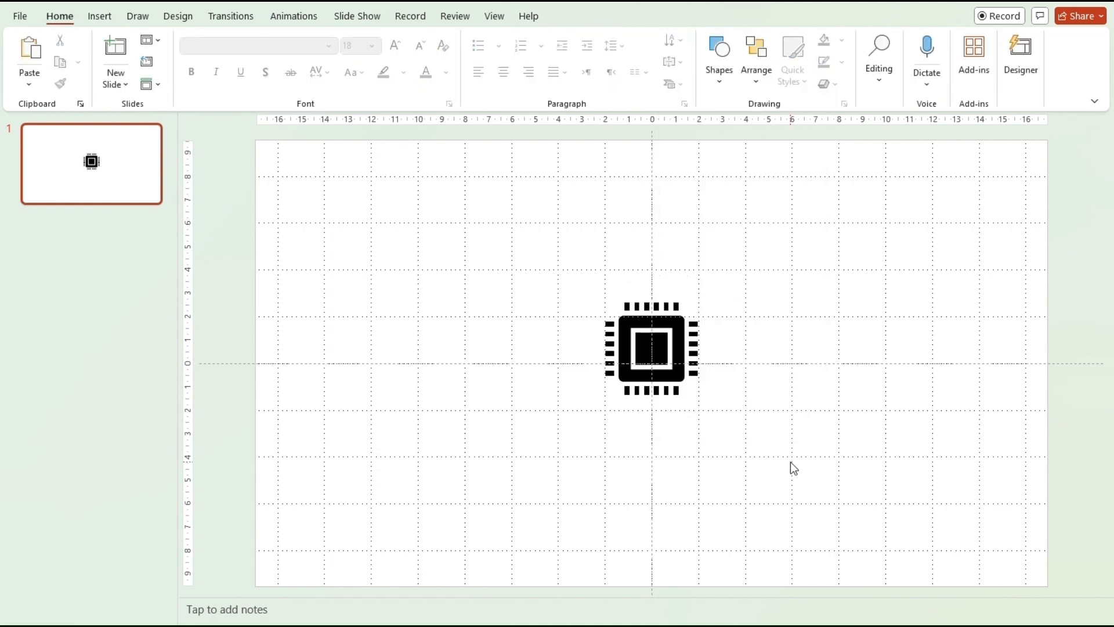
drag(710, 360, 683, 299)
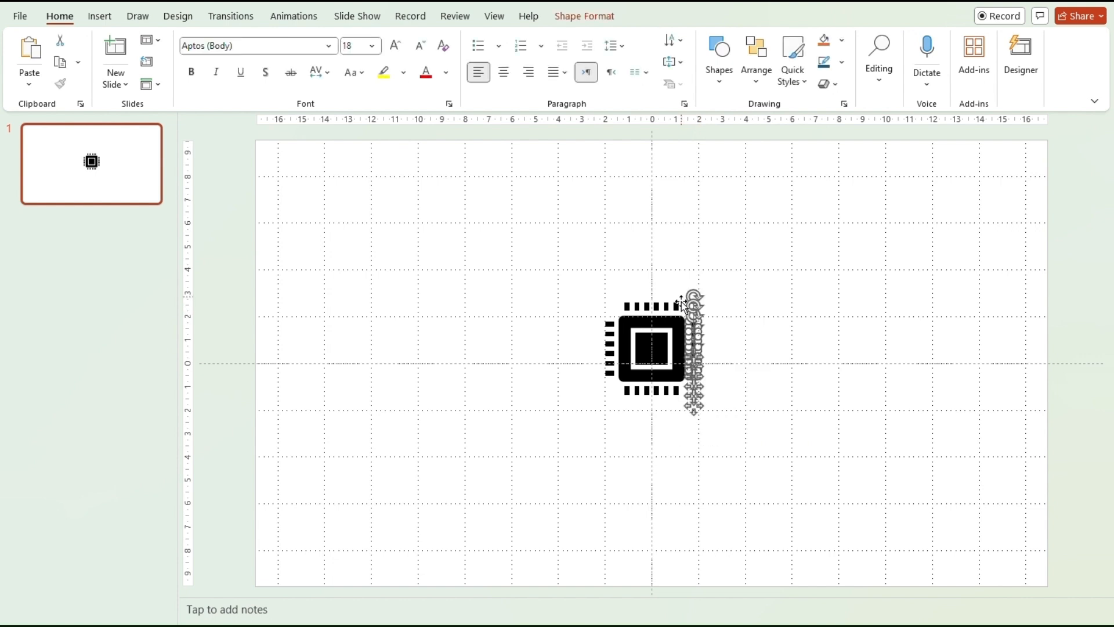
key(Delete)
drag(616, 384, 601, 291)
key(Delete)
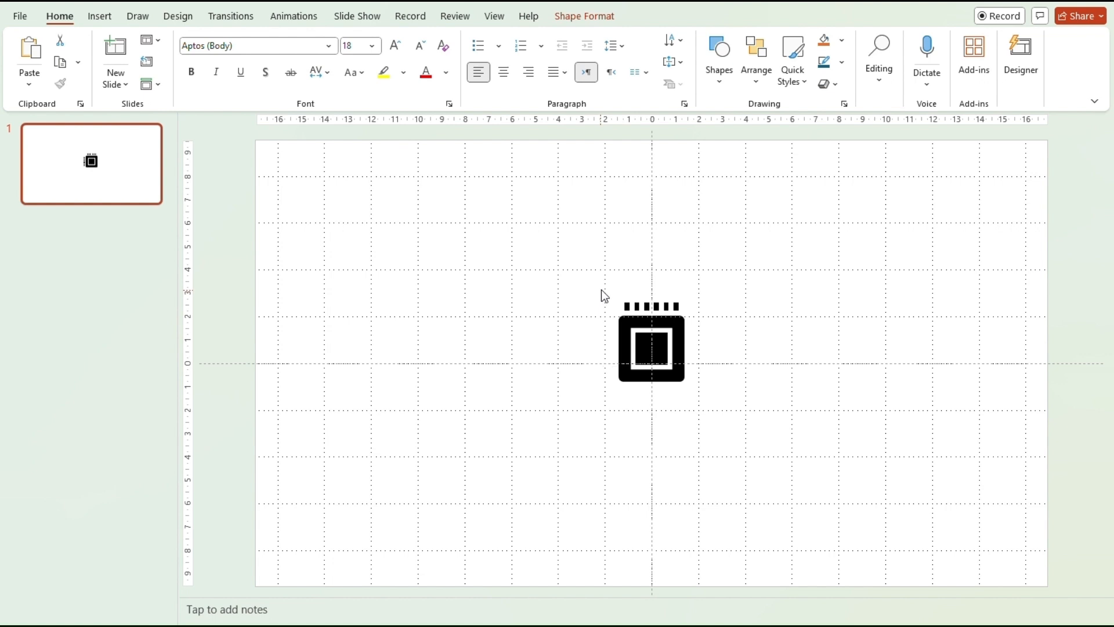
key(Delete)
drag(698, 311, 615, 289)
key(Delete)
Fill the chip's inner square light blue and its outer frame dark teal.
click(658, 350)
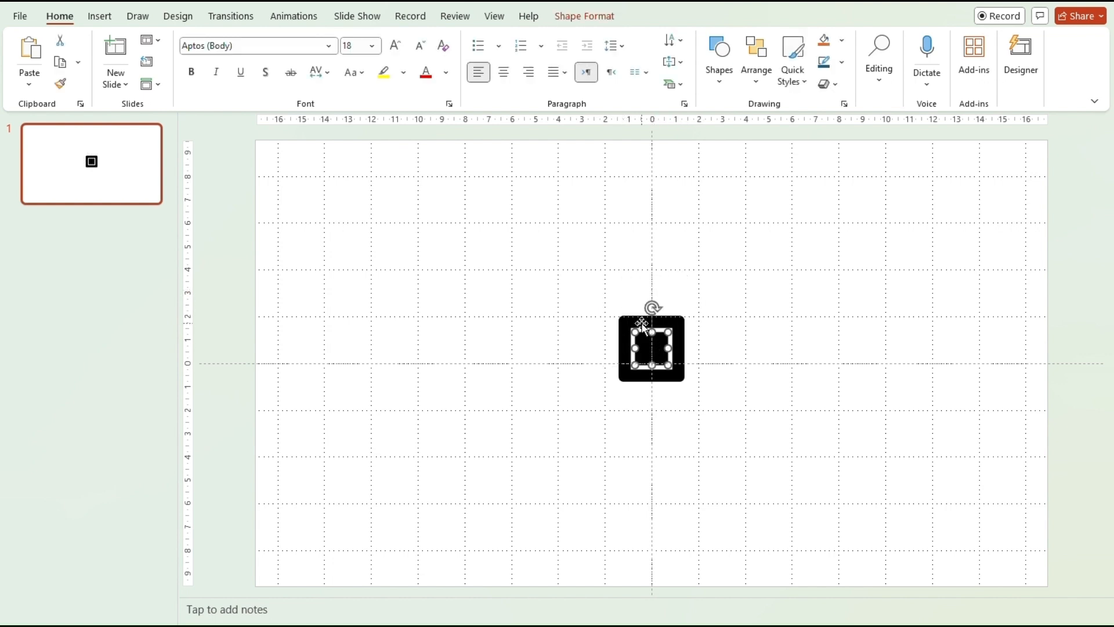
click(842, 41)
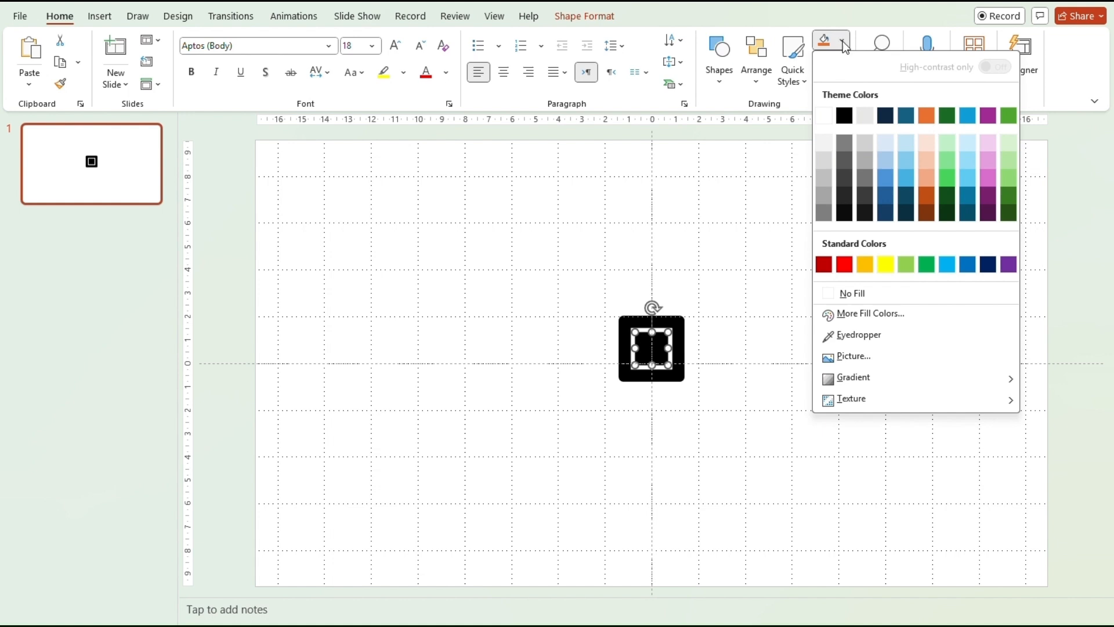
click(889, 166)
click(680, 348)
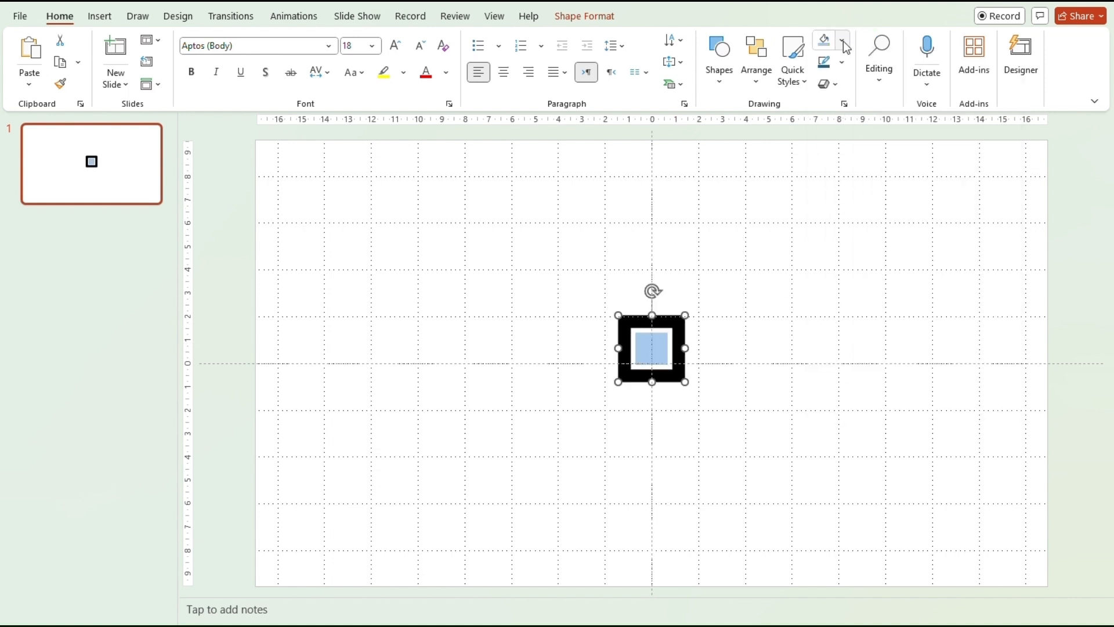
click(842, 41)
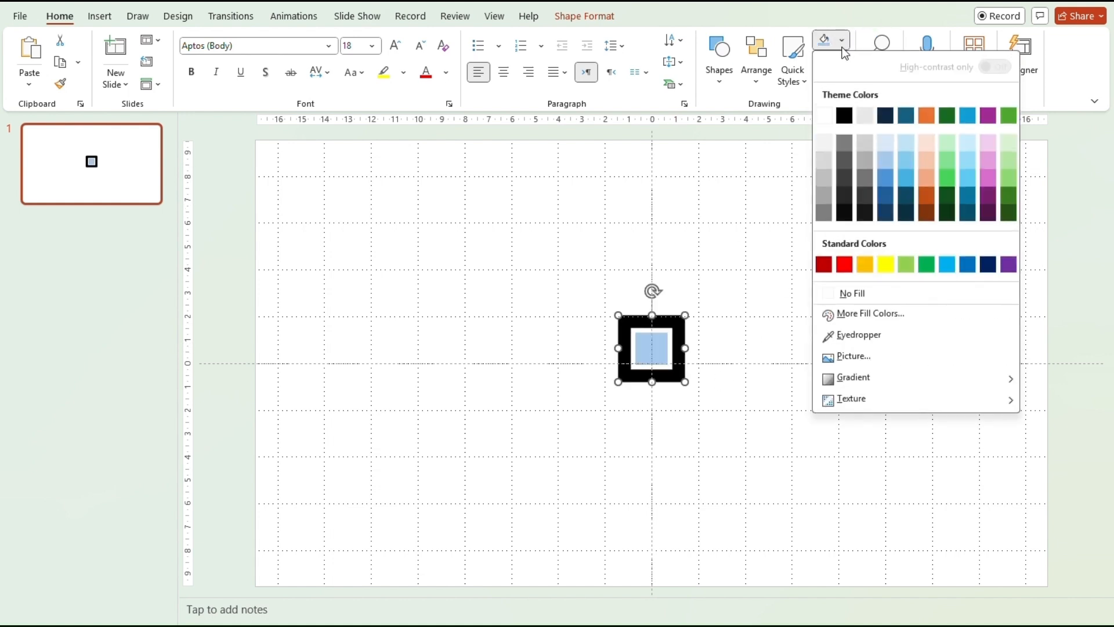
click(906, 117)
key(Escape)
Draw a white rounded rectangle above right of the chip, sized 1 cm by 8 cm.
click(709, 71)
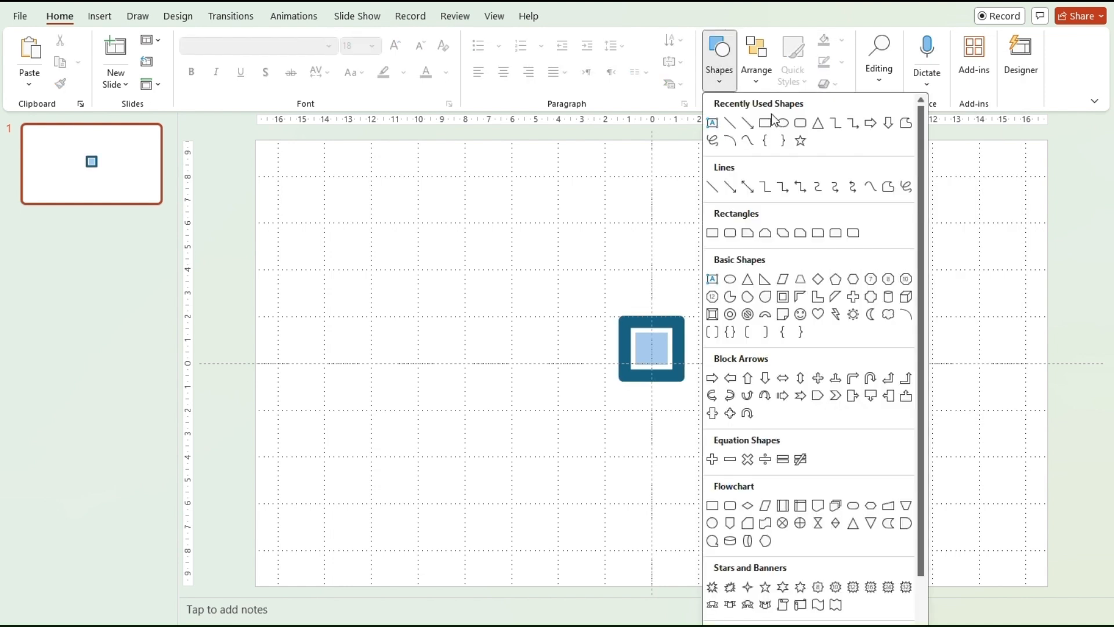
click(797, 125)
drag(718, 256, 917, 265)
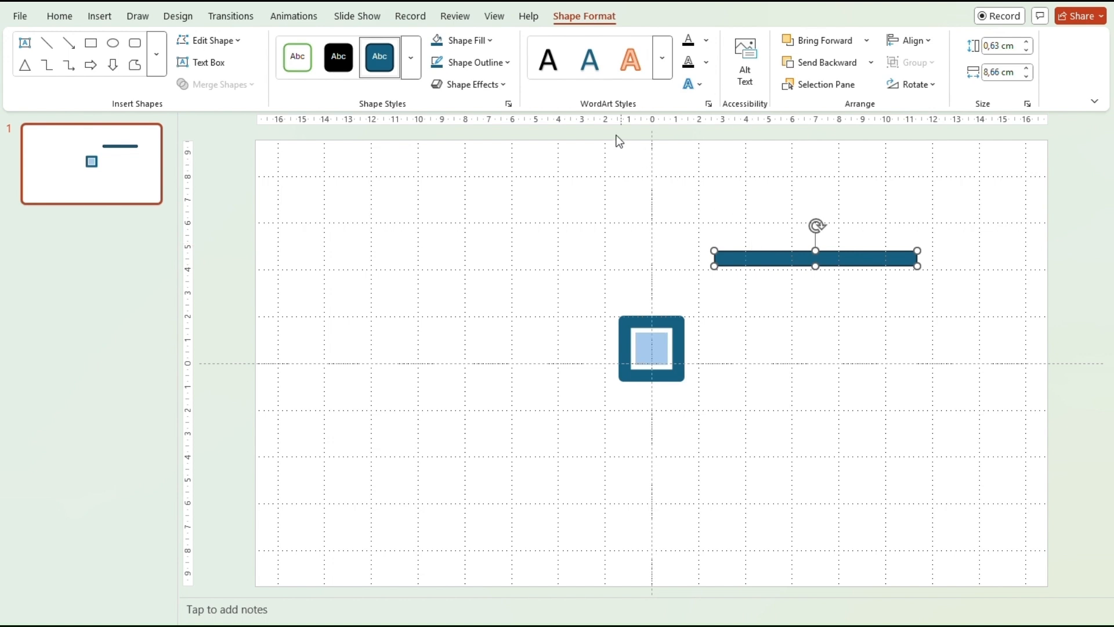
click(491, 42)
click(442, 114)
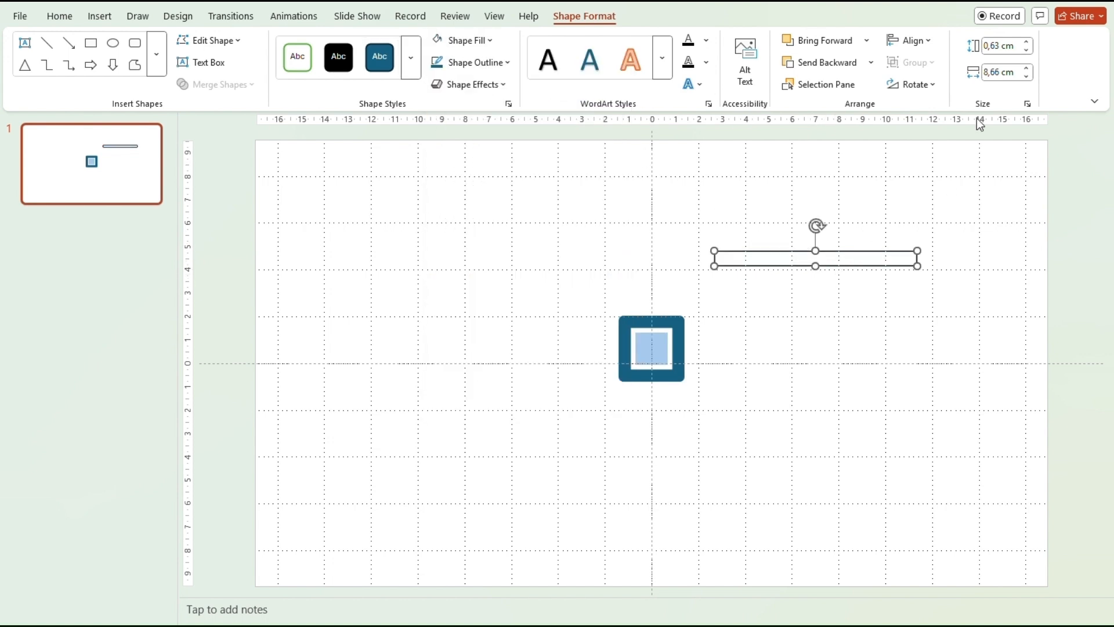
click(993, 47)
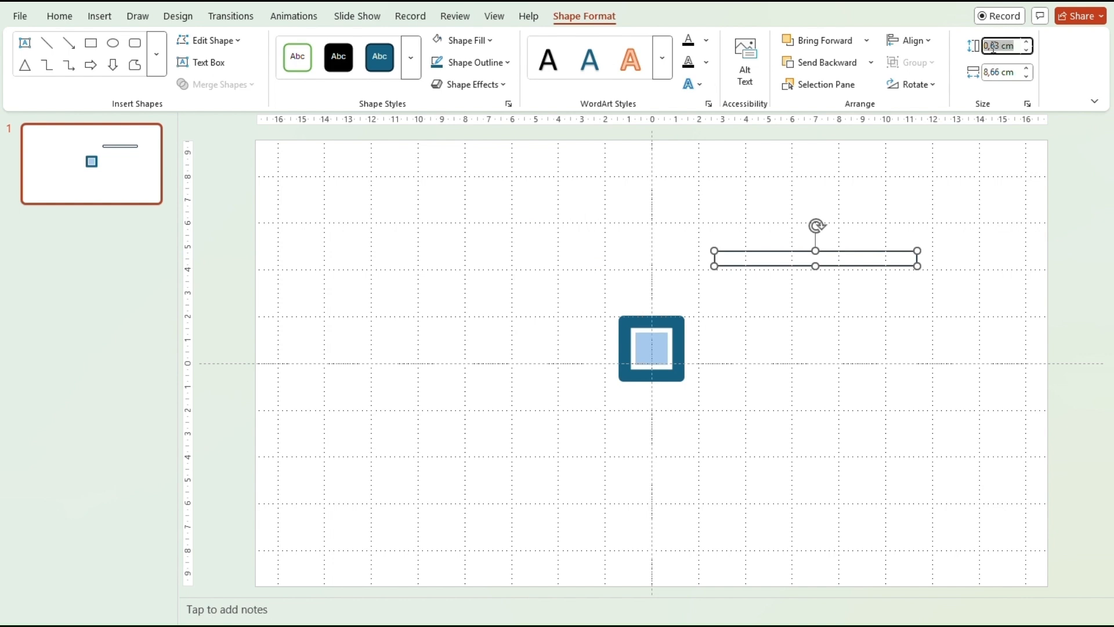
text(1)
key(Tab)
text(8)
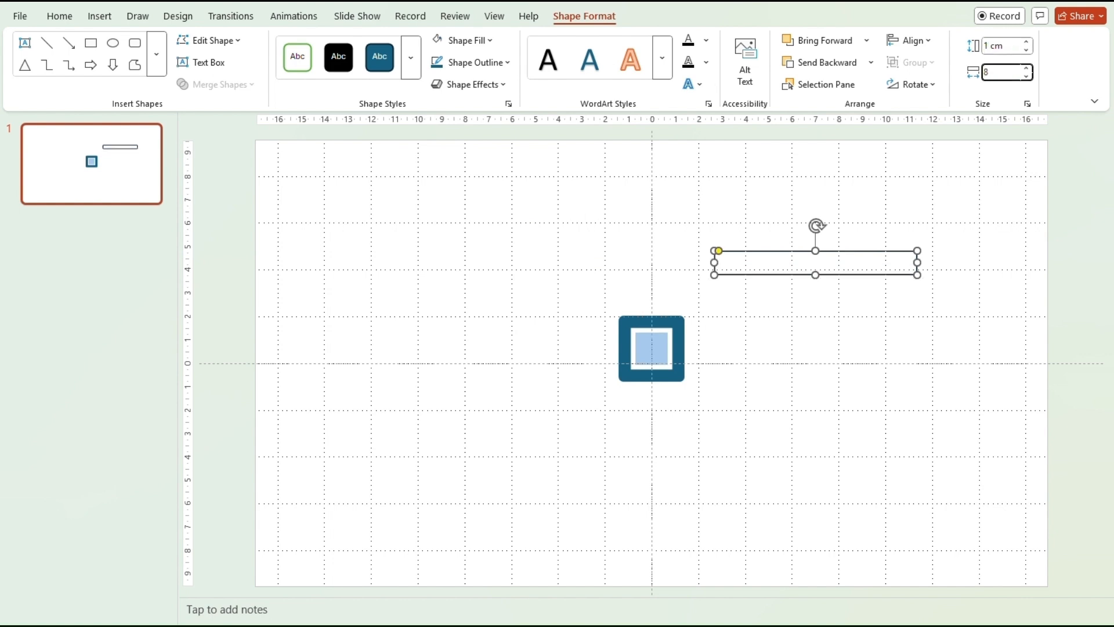
click(871, 335)
Format the box's 'Text here' label as dark teal Abadi ExtraLight at size 16.
click(812, 262)
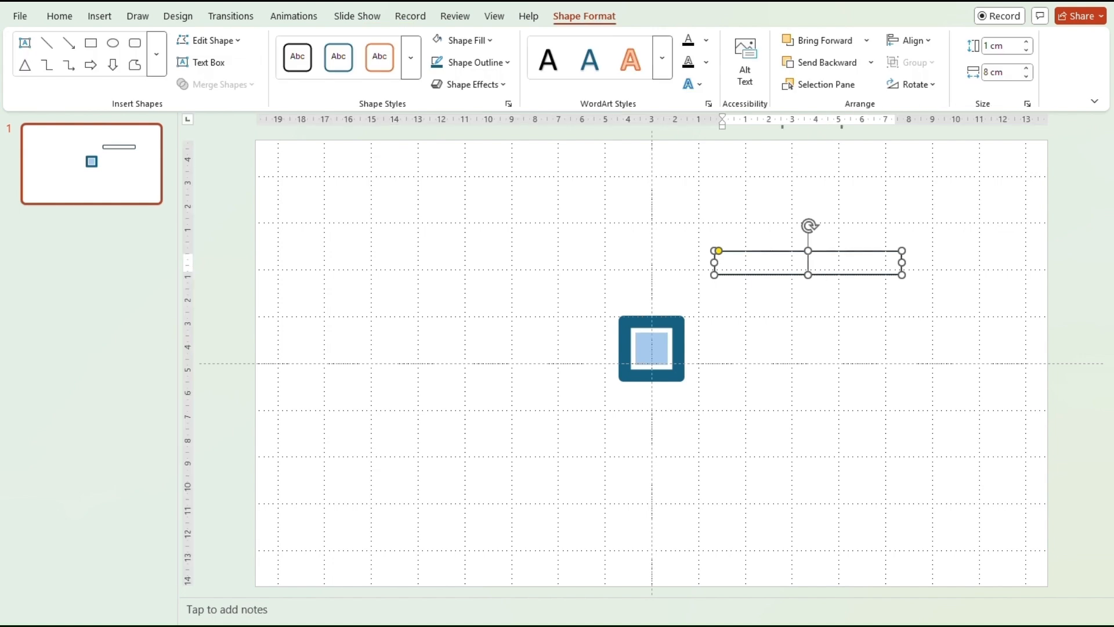
drag(839, 264, 758, 265)
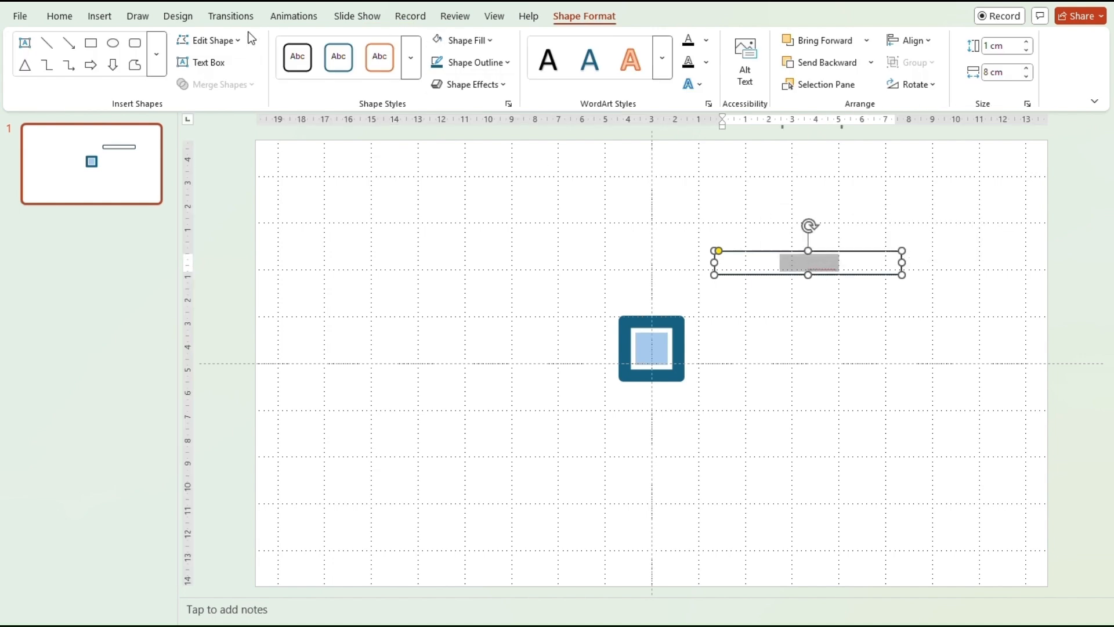
click(59, 16)
click(446, 73)
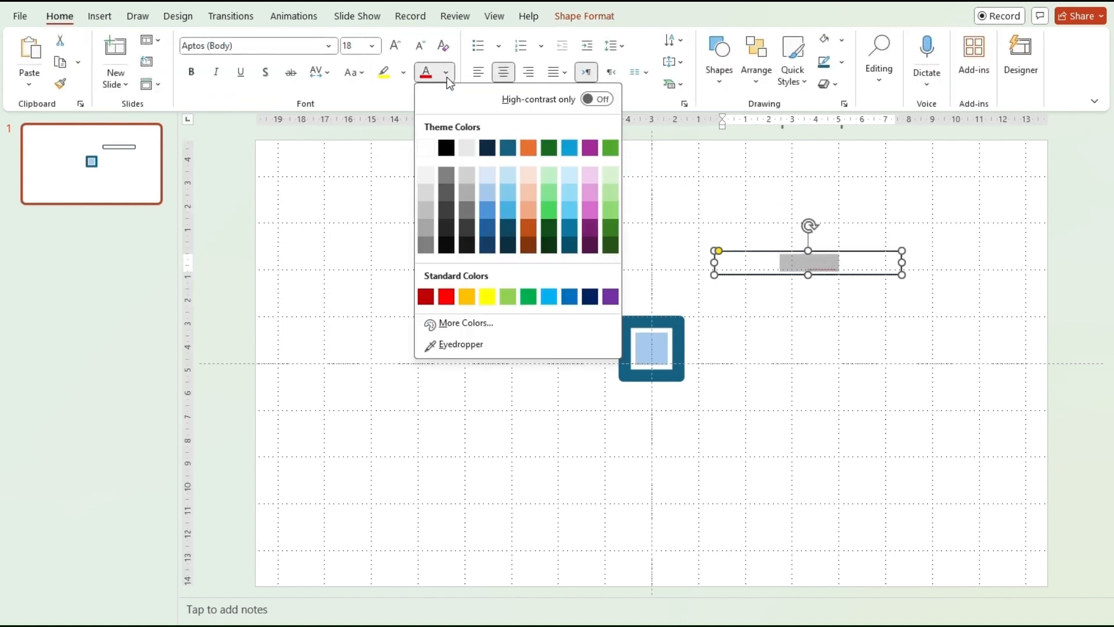
click(508, 147)
click(328, 47)
click(284, 172)
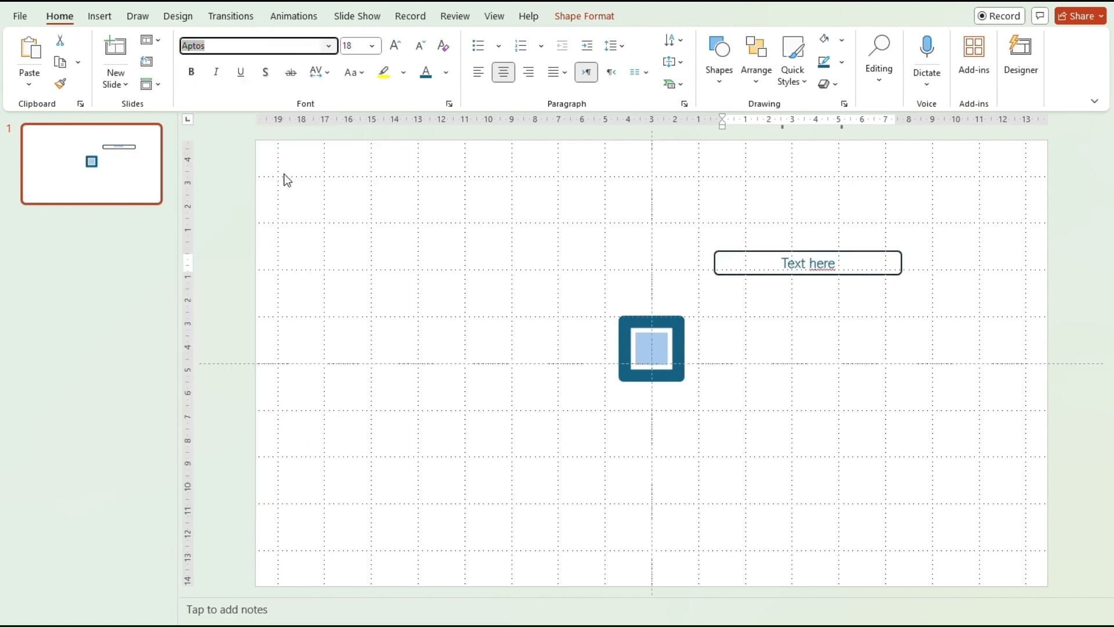
click(356, 47)
text(1)
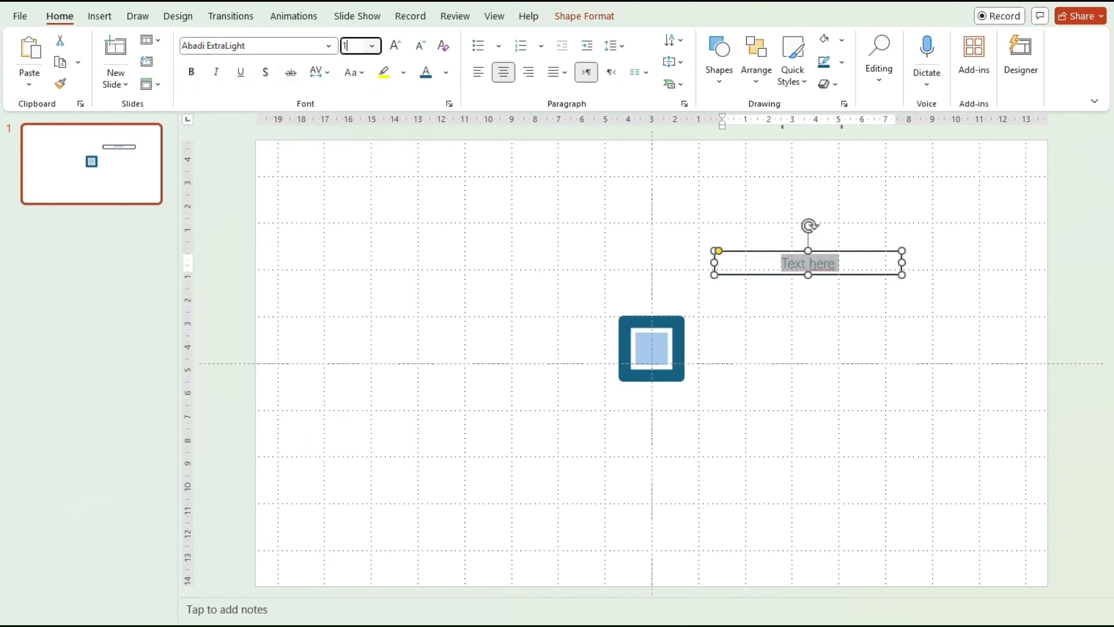
text(6)
key(Return)
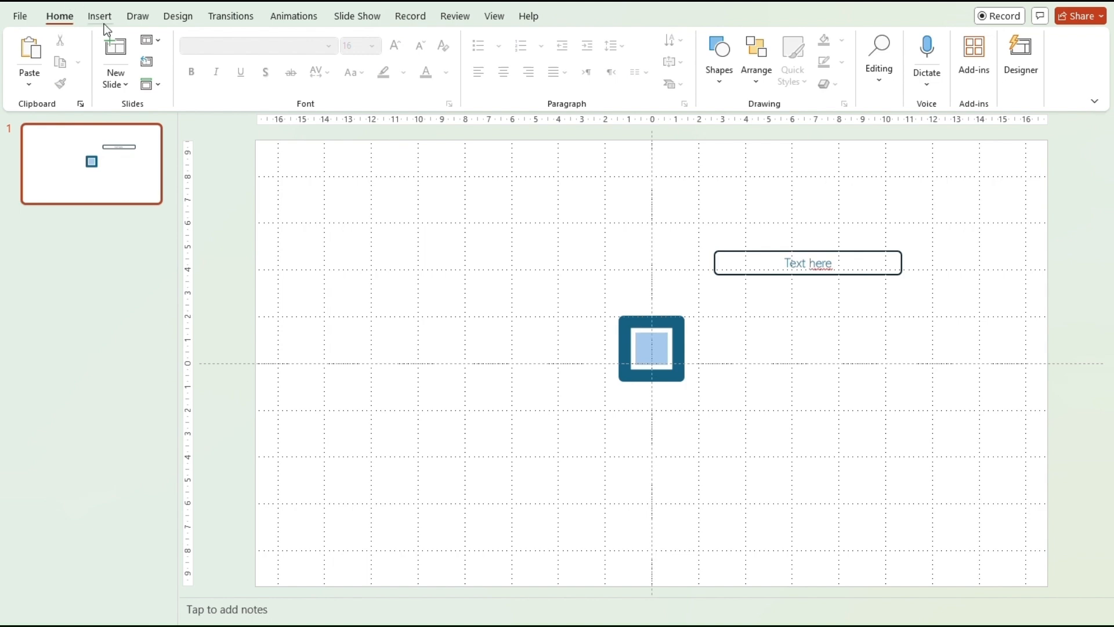
click(100, 16)
Insert the 'zoom' magnifier icon and fill it dark teal.
click(358, 58)
text(zoo)
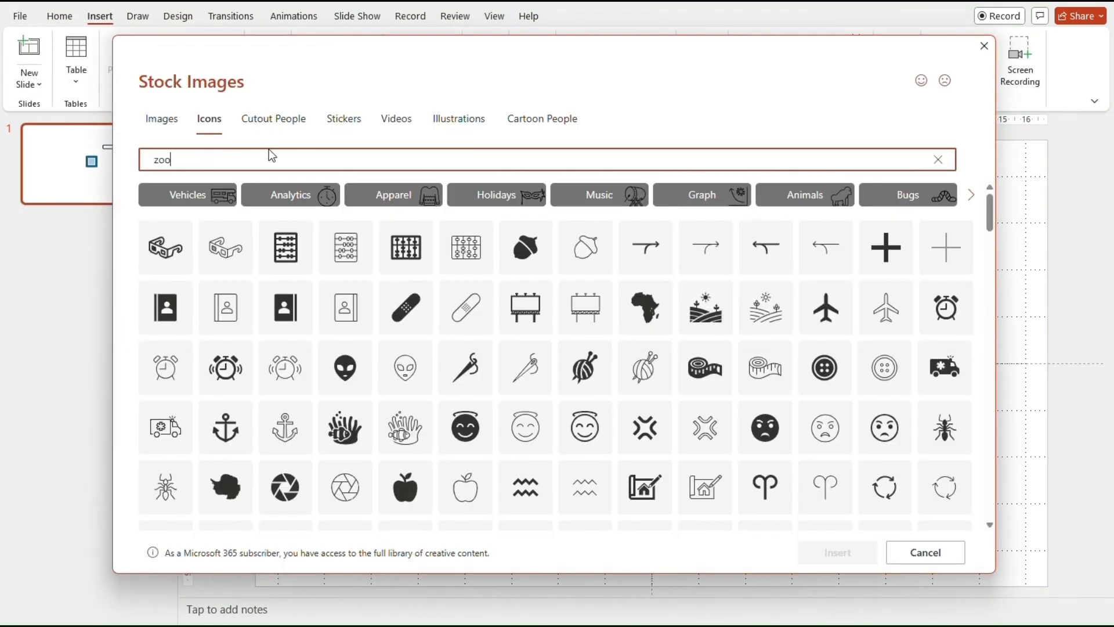
text(m)
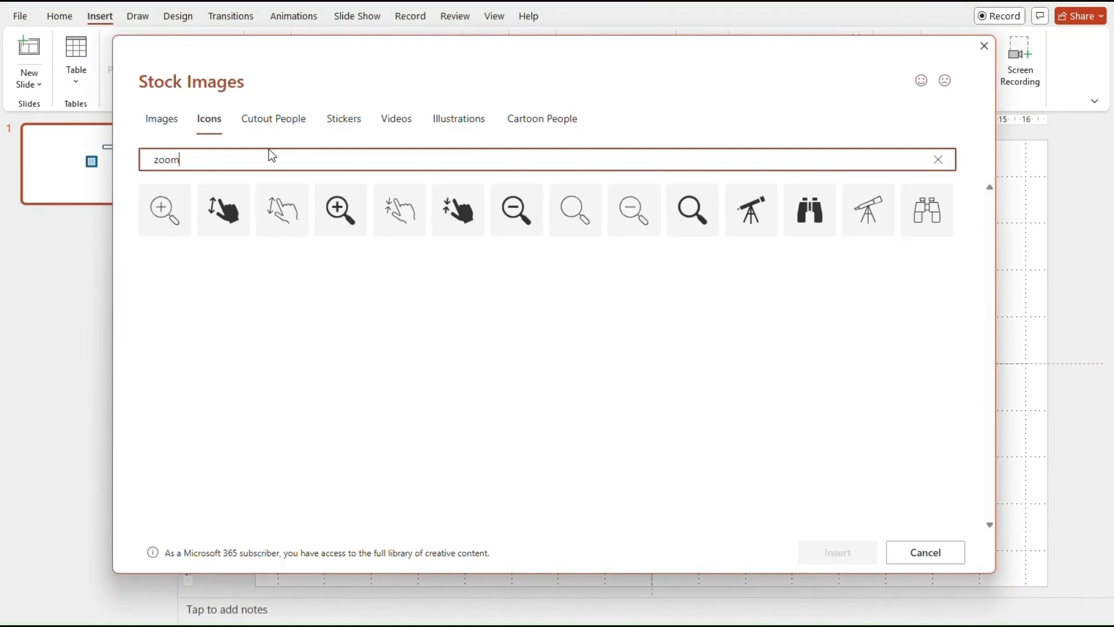
click(696, 210)
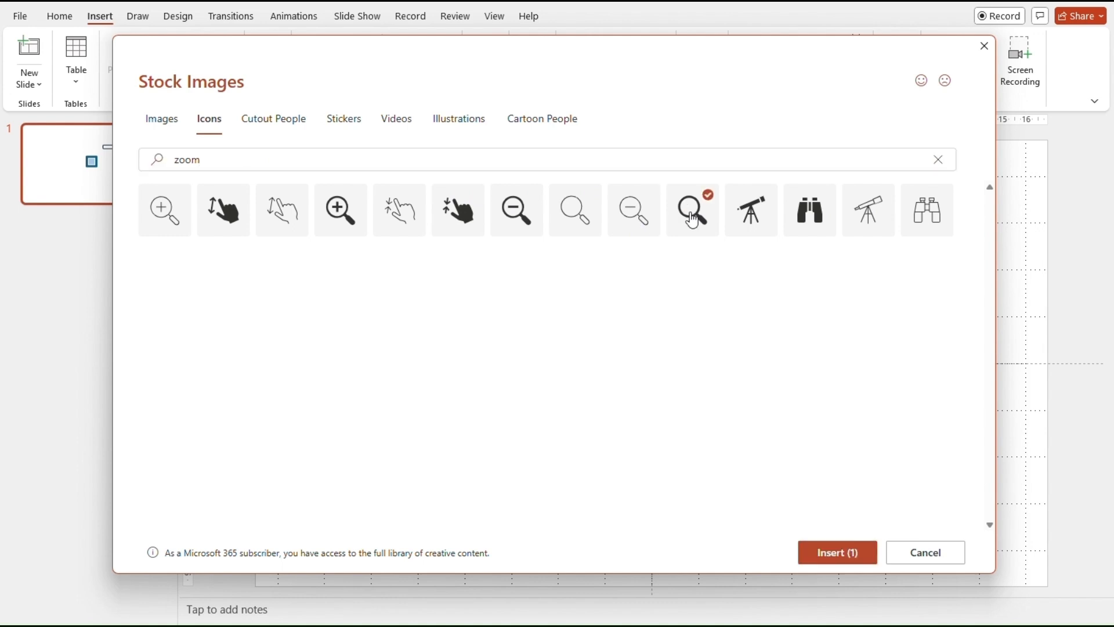
click(838, 556)
click(485, 41)
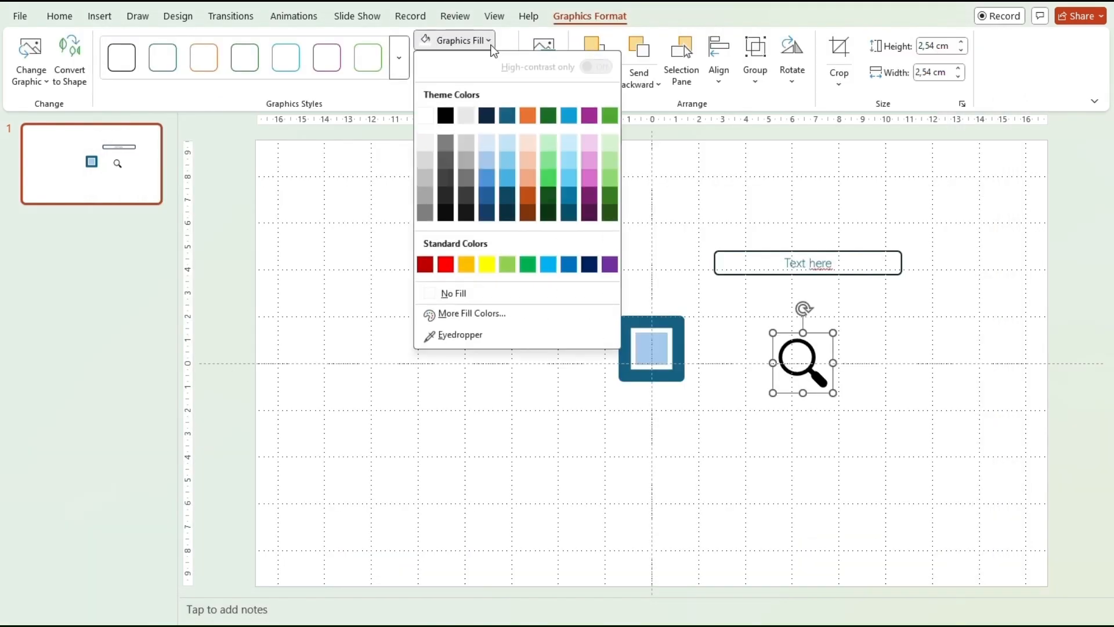
click(499, 114)
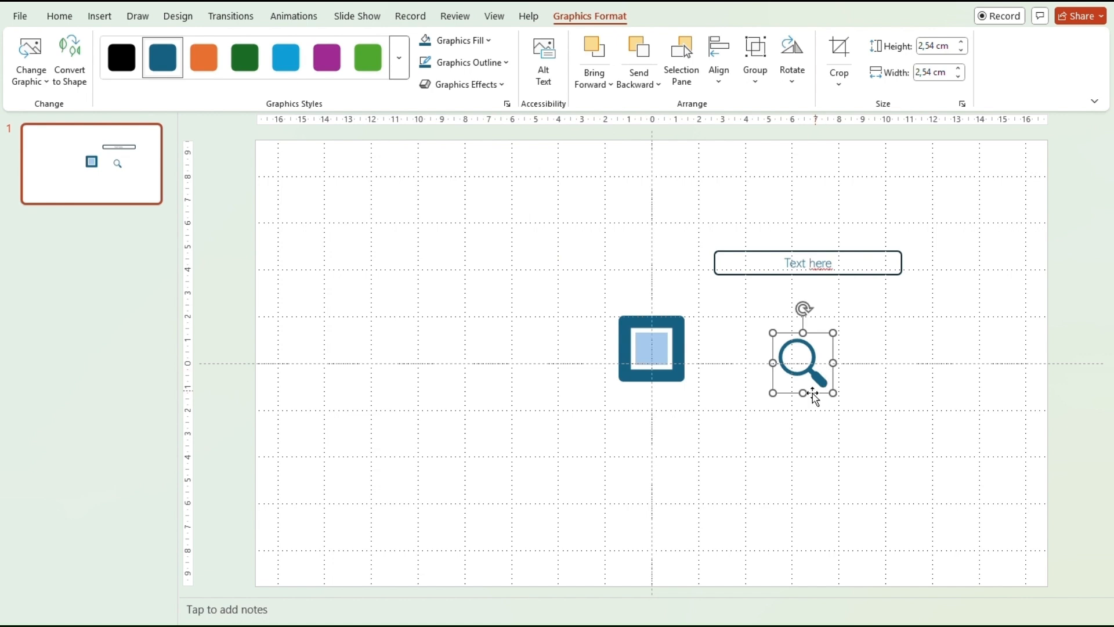
Resize the magnifier to 1 cm and move it onto the text box's left end.
click(926, 49)
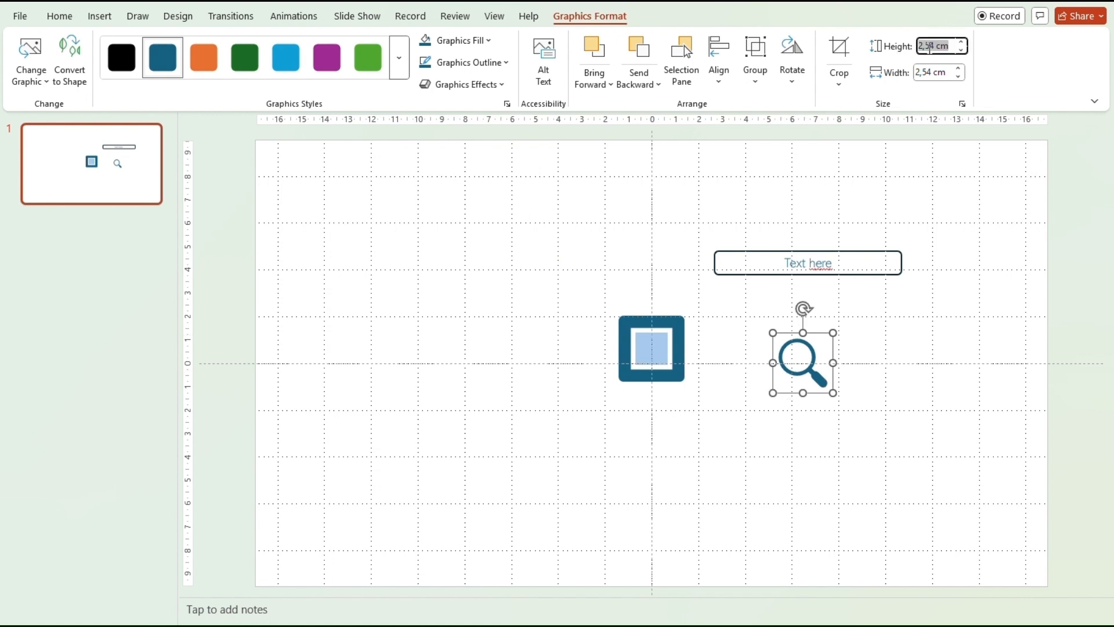
text(1)
key(Tab)
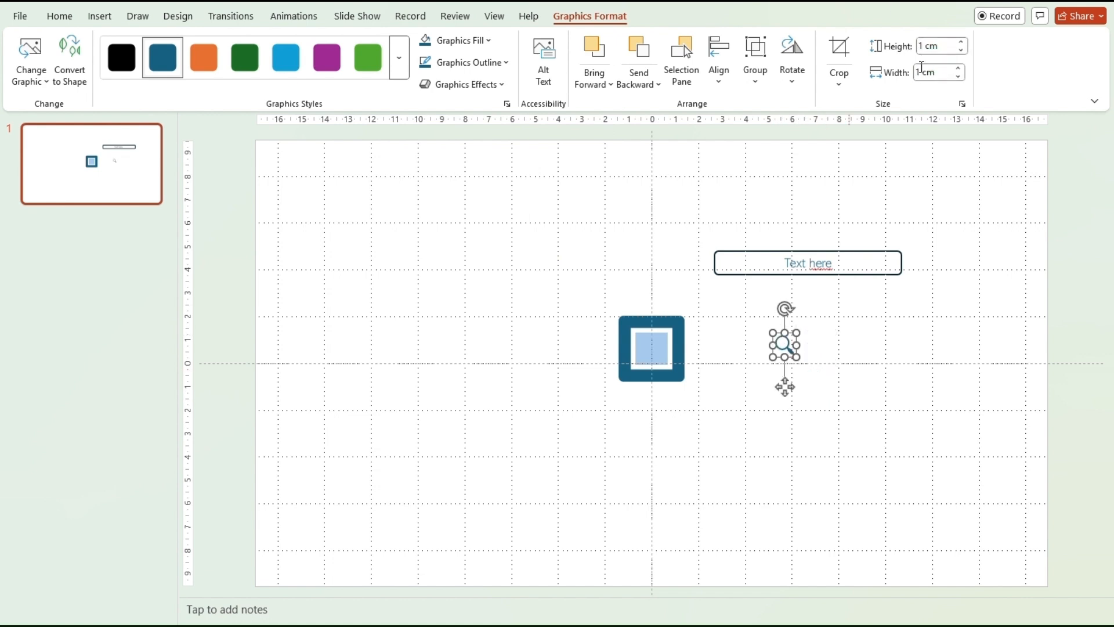
click(804, 387)
click(784, 345)
drag(785, 344, 732, 262)
Select the magnifier and 'Text here' box together and group them with Arrange > Group.
click(861, 353)
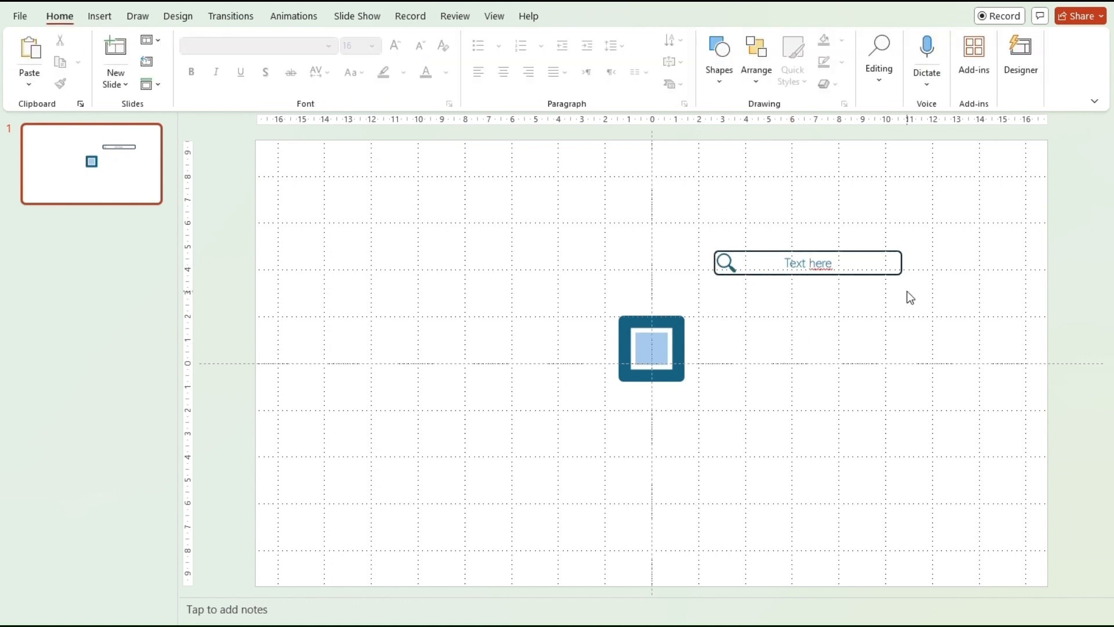
drag(914, 284, 645, 221)
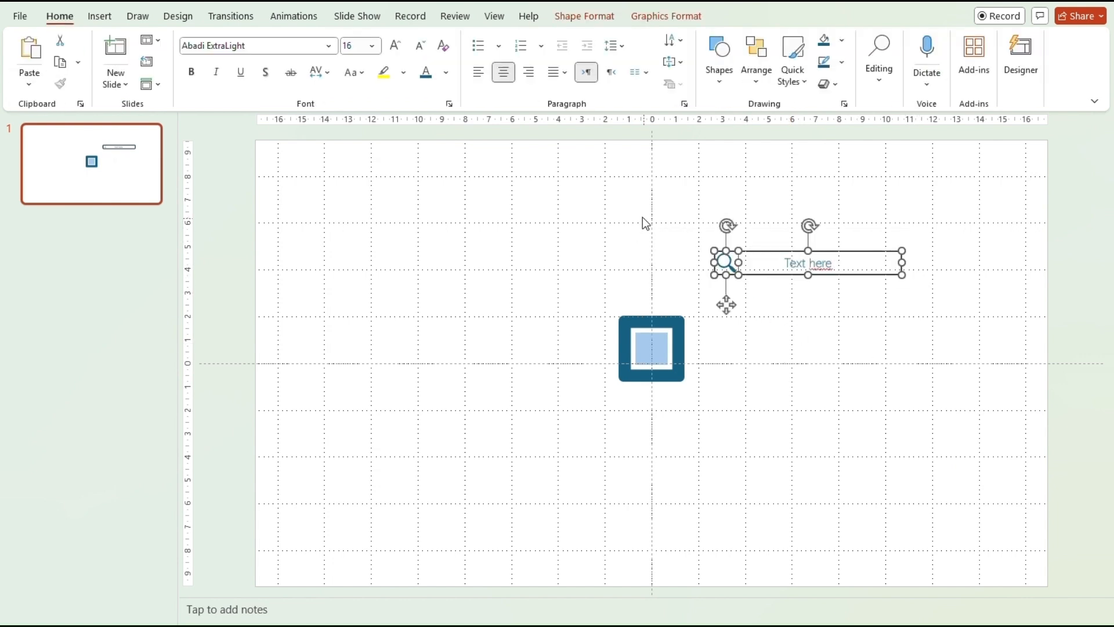
click(759, 78)
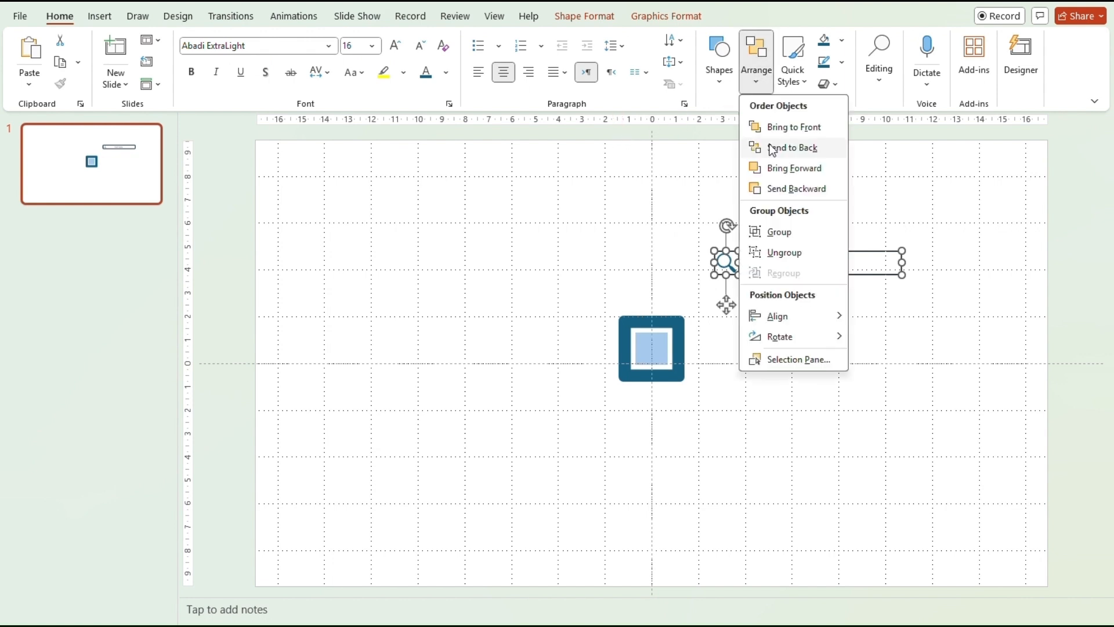
click(770, 231)
click(876, 344)
right_click(844, 254)
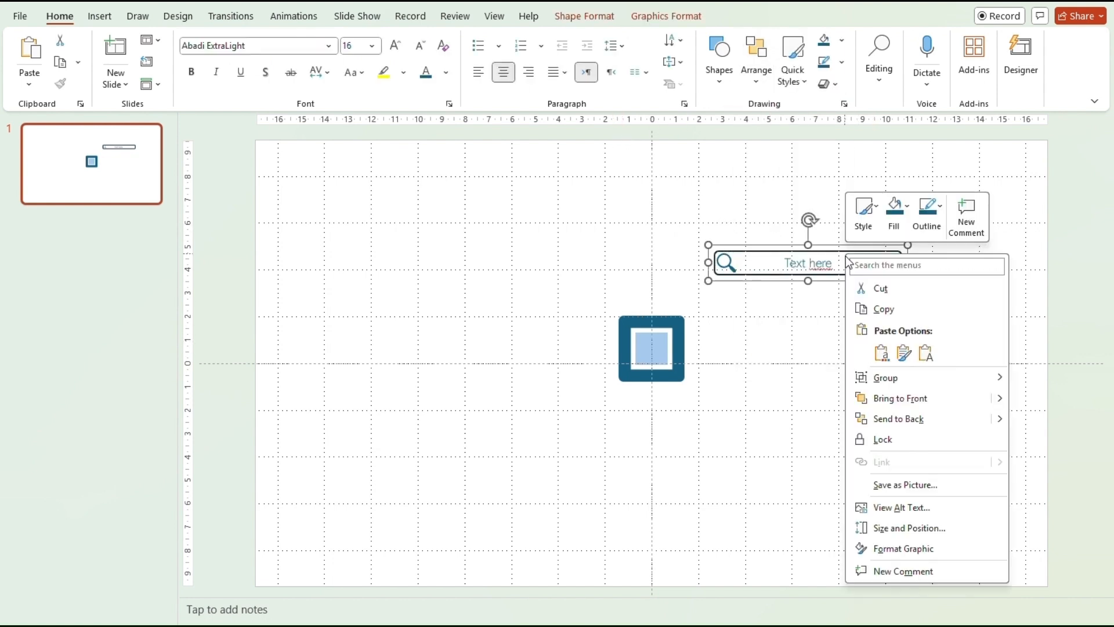
Left-align the search box's 'Text here' label and set its left text margin to 1 cm.
click(914, 529)
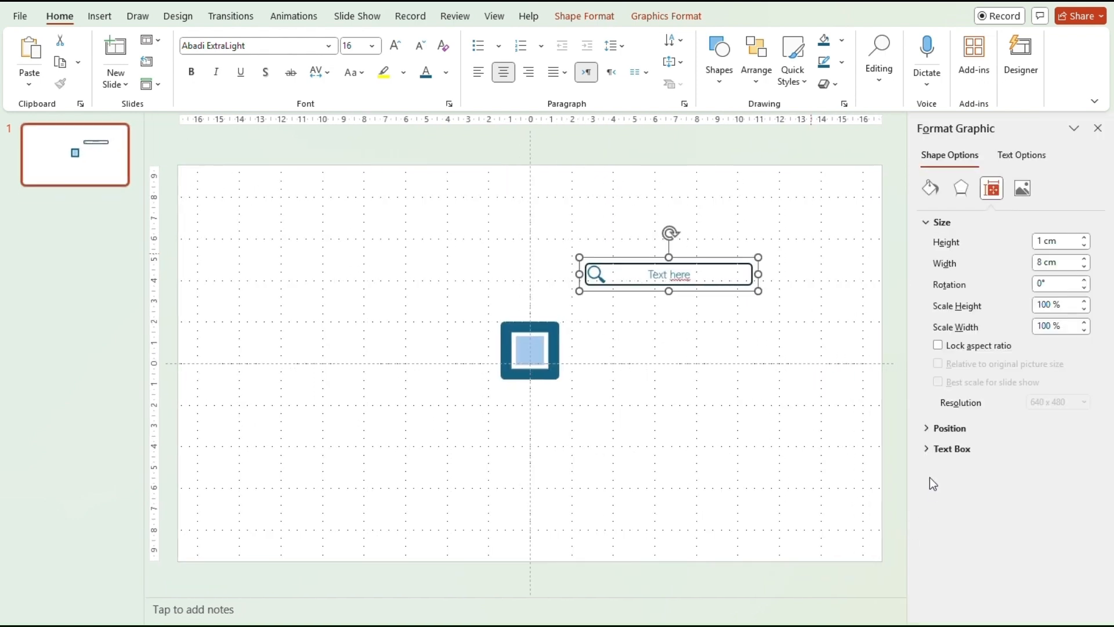
click(931, 446)
scroll(948, 447, down, 3)
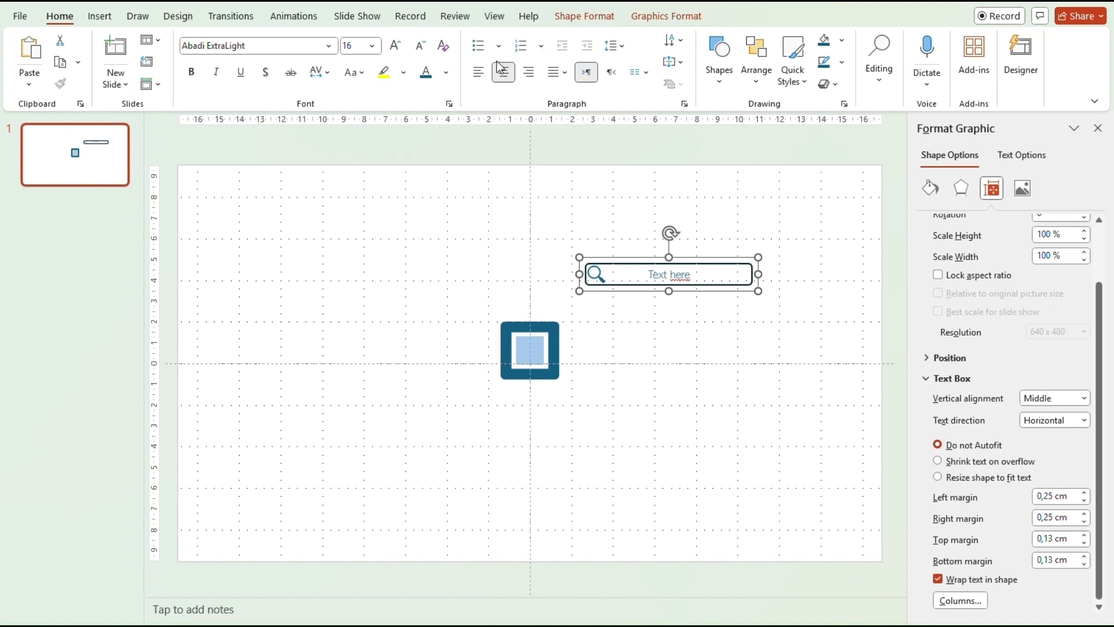
click(480, 72)
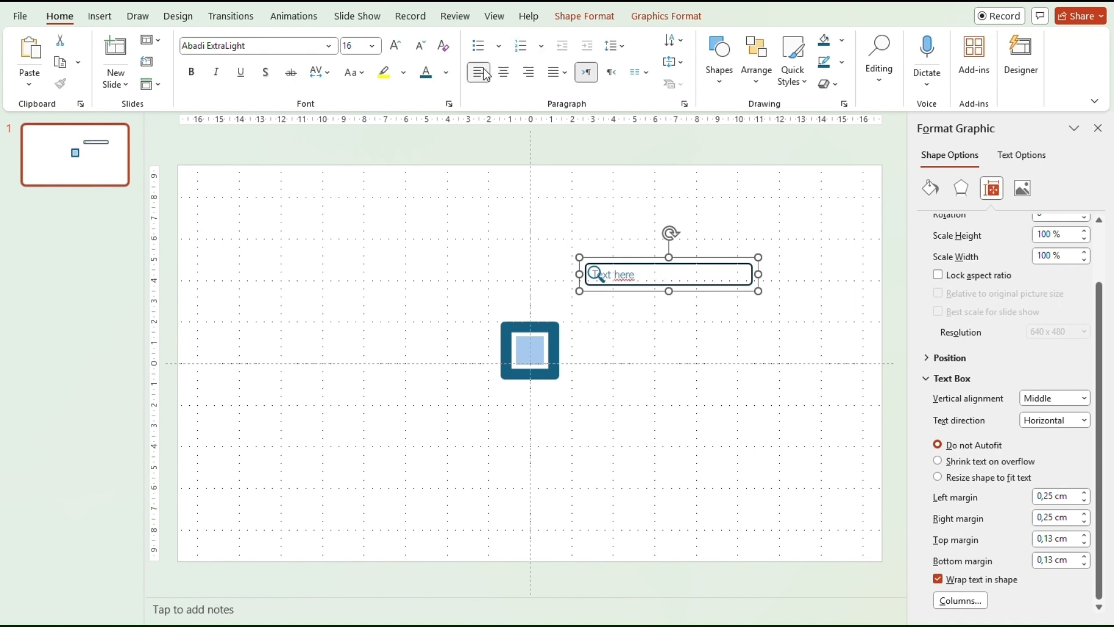
click(1054, 494)
text(1)
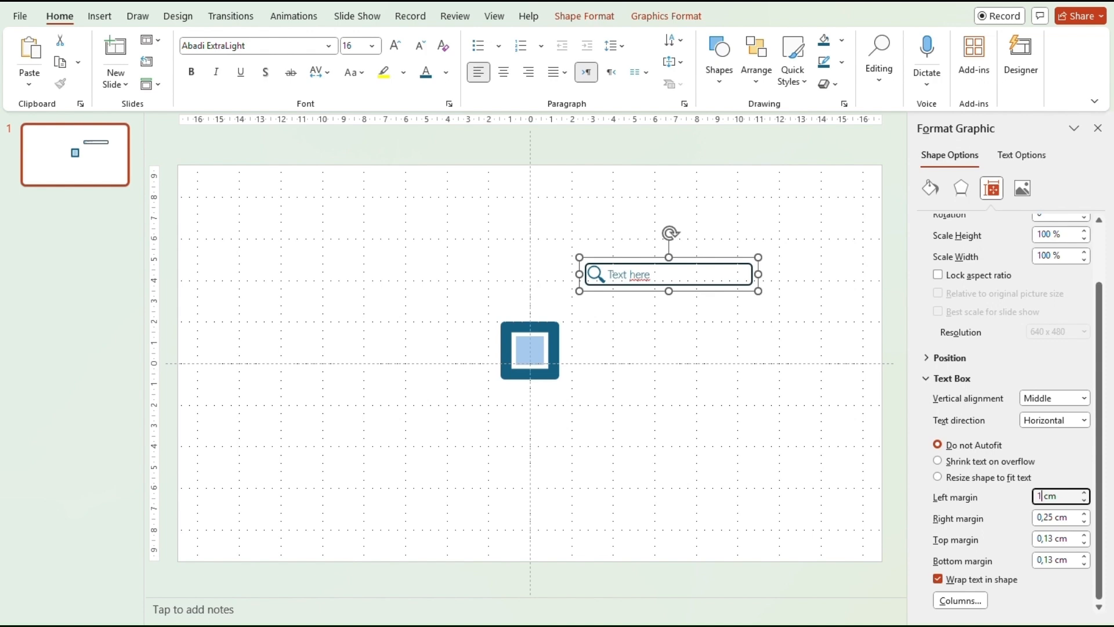
click(858, 460)
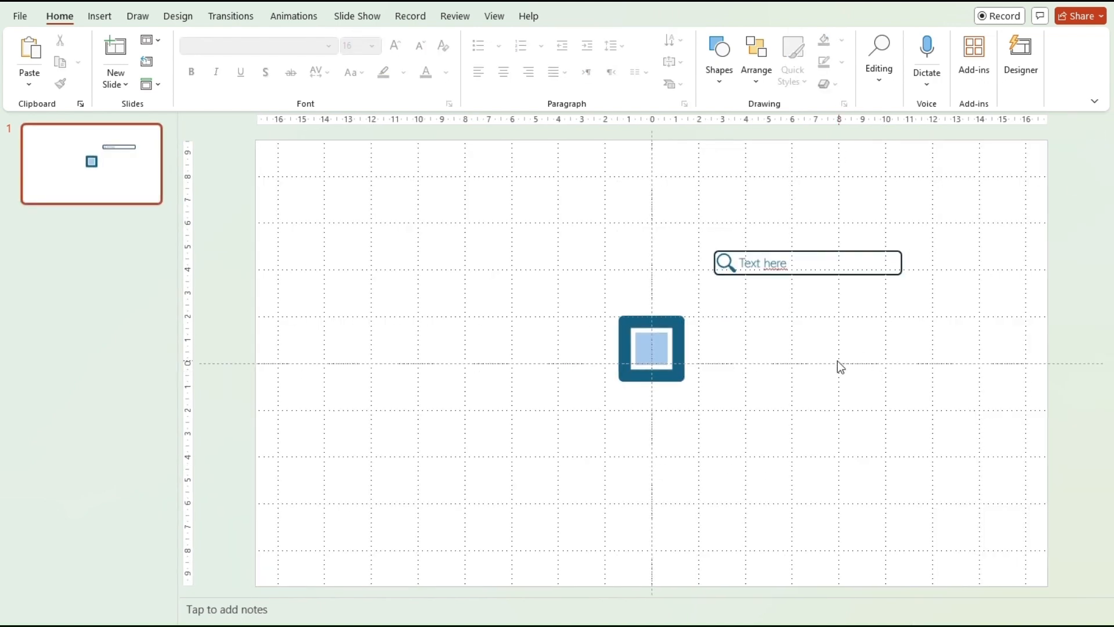
Paste copies of the search box and arrange all seven on both sides of the chip.
drag(843, 267, 596, 300)
key(ctrl+v)
key(ctrl+v)
key(ctrl+v)
drag(579, 355, 542, 369)
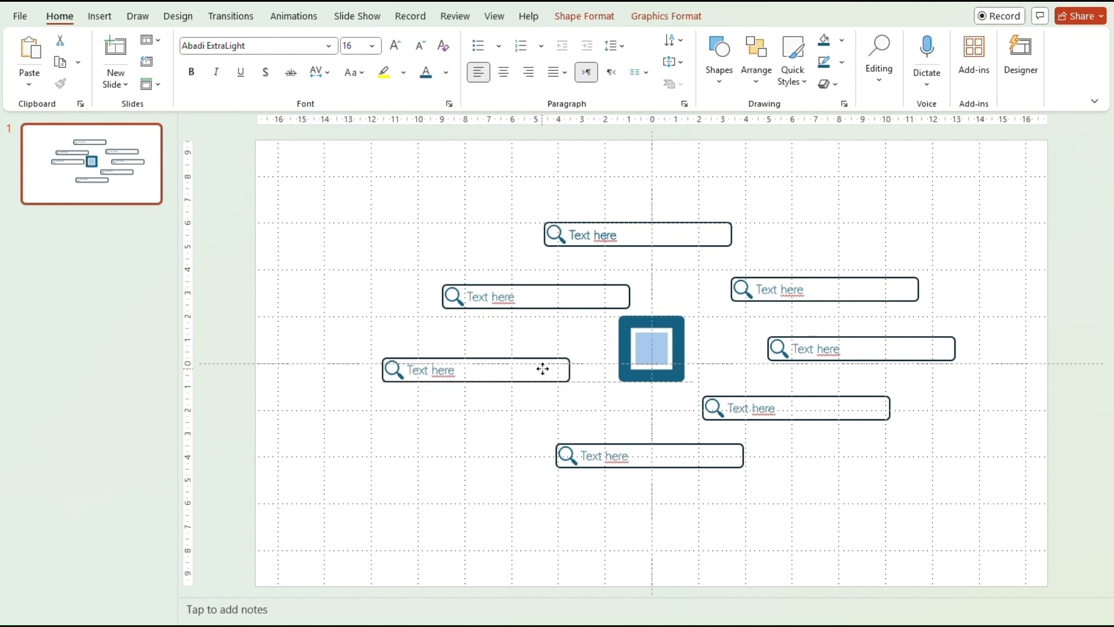
drag(591, 299, 567, 298)
drag(859, 408, 925, 406)
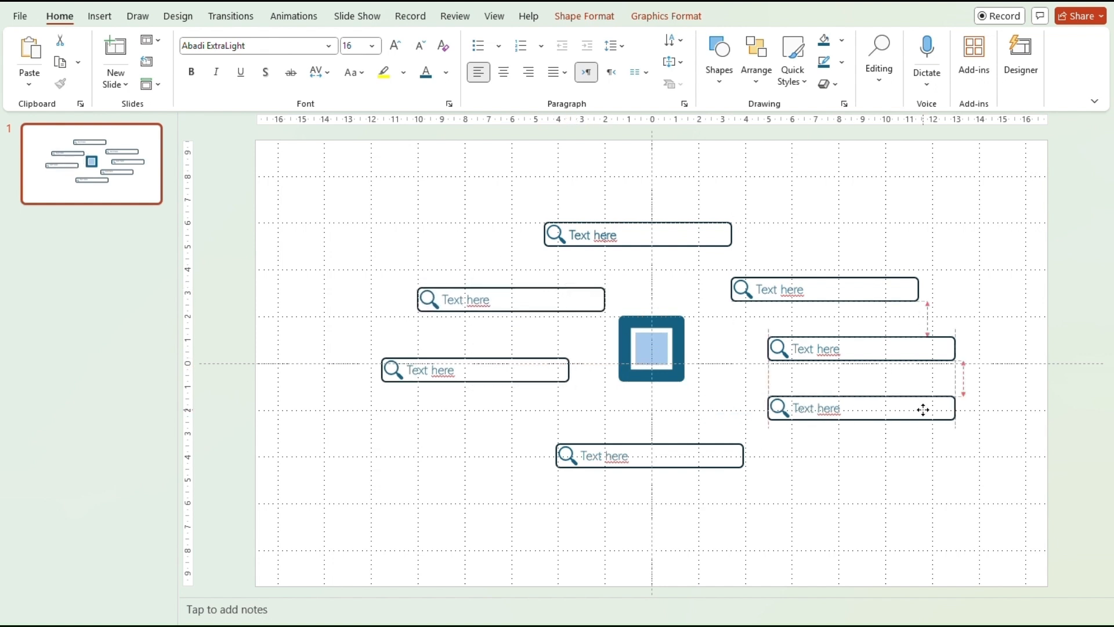
drag(905, 358, 849, 362)
drag(704, 455, 703, 450)
click(865, 452)
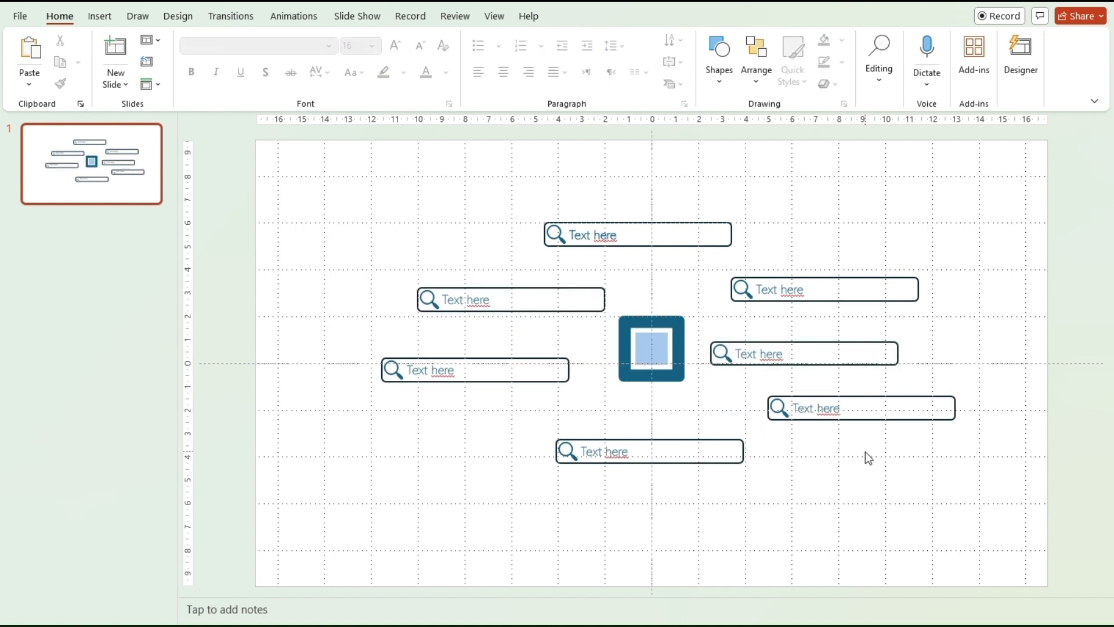
click(720, 81)
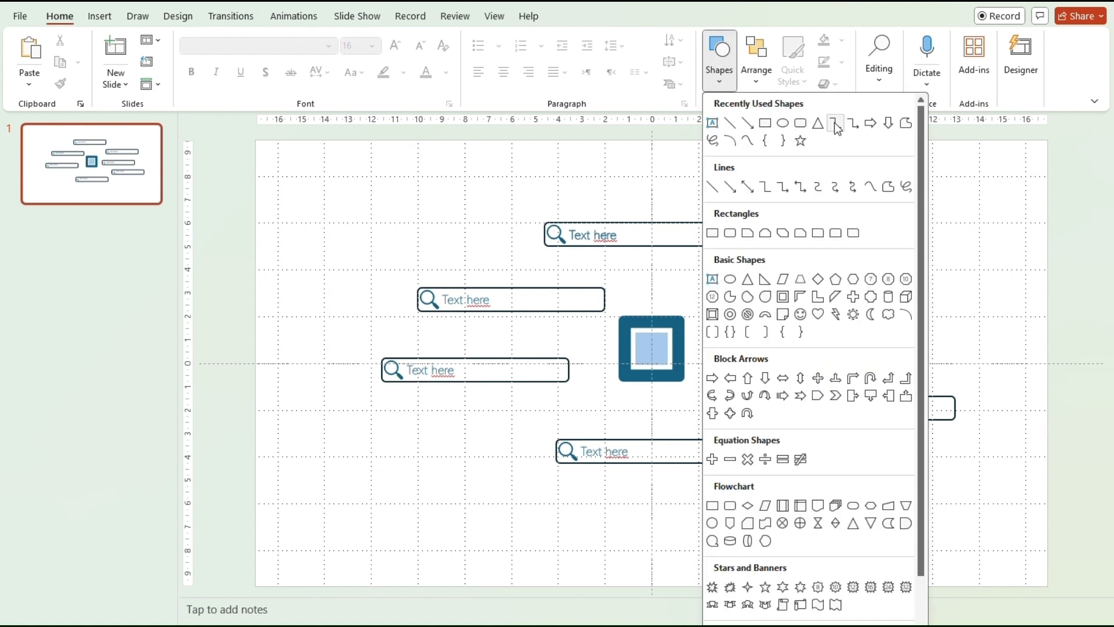
Draw elbow connectors from the chip's top-right and right side to the top and upper-right boxes.
key(Escape)
drag(652, 262, 640, 249)
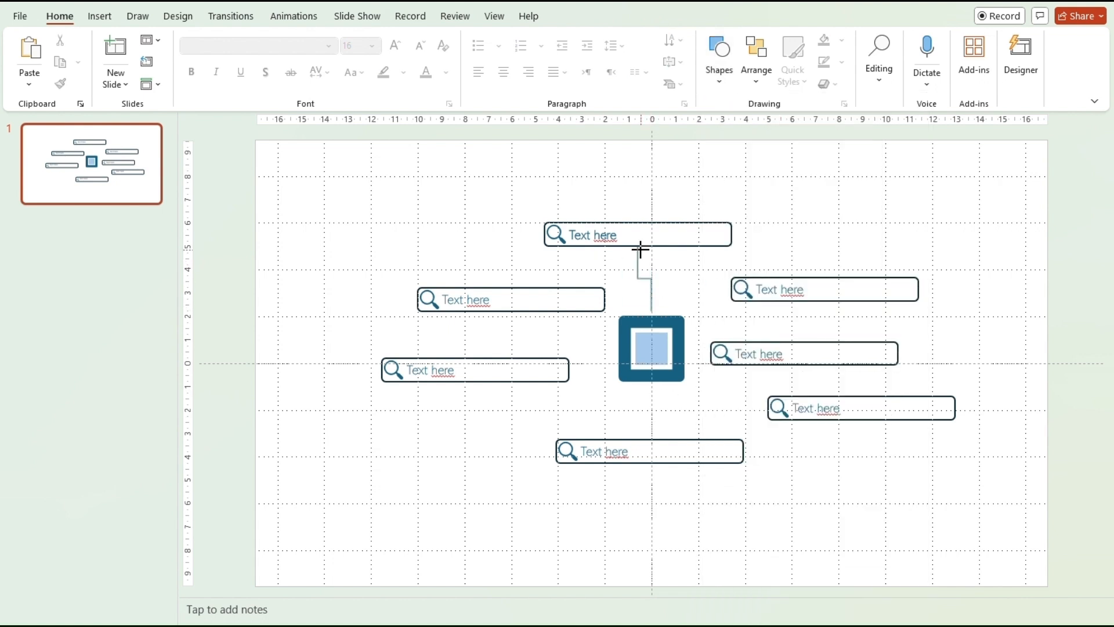
drag(658, 312, 684, 348)
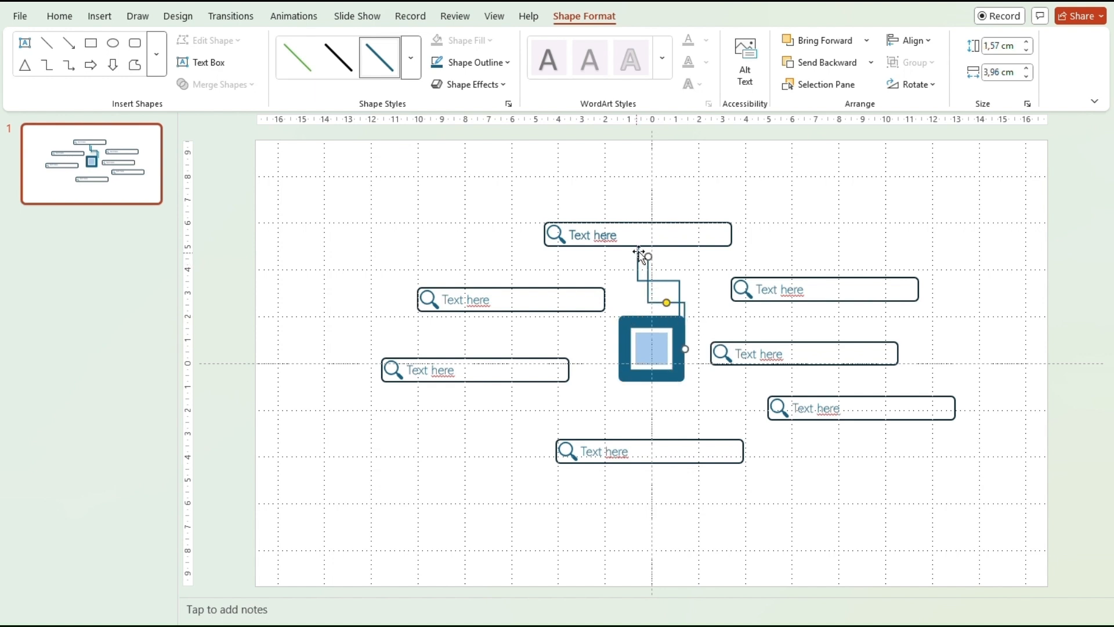
drag(648, 256, 684, 321)
drag(721, 364, 731, 290)
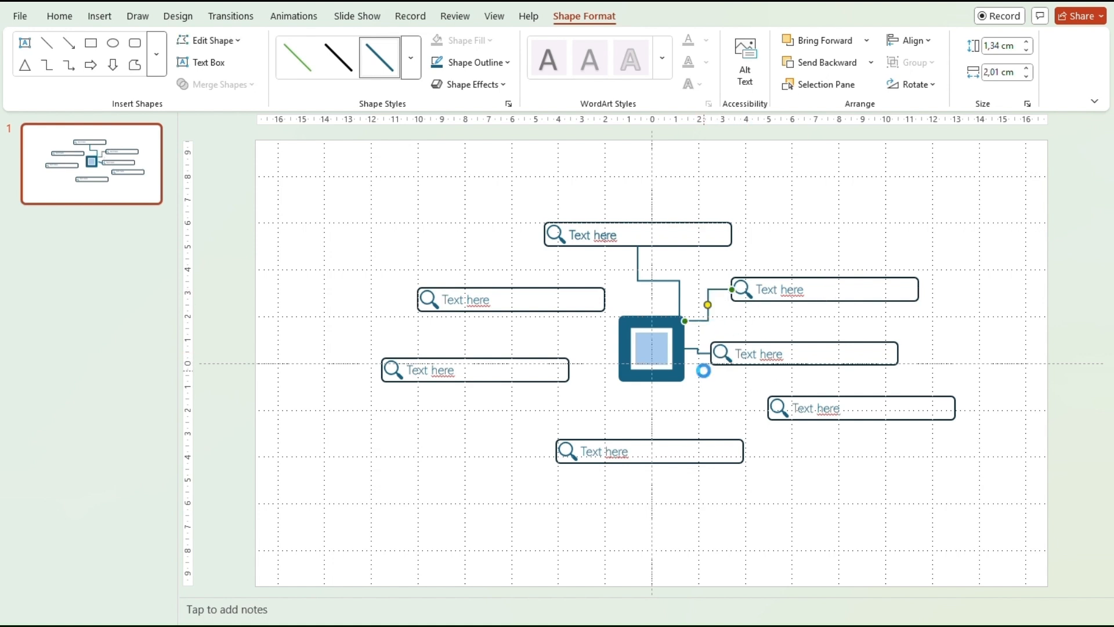
Paste connectors from the chip's bottom-right and bottom-left corners to the lower search boxes.
key(ctrl+v)
drag(718, 328, 768, 408)
key(ctrl+v)
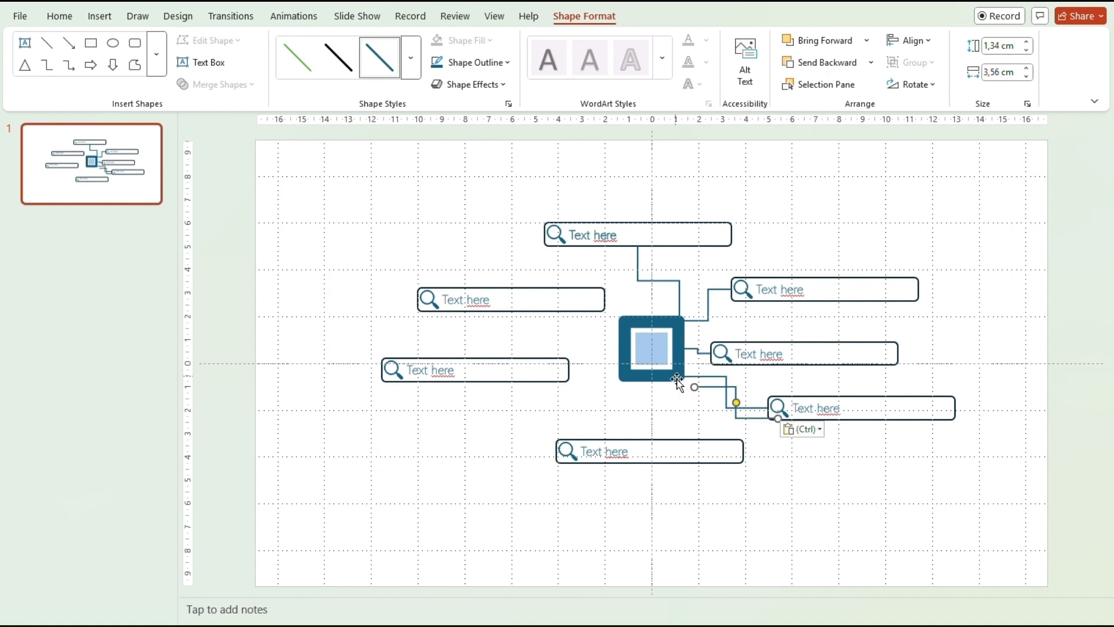
drag(694, 386, 622, 378)
drag(776, 416, 650, 441)
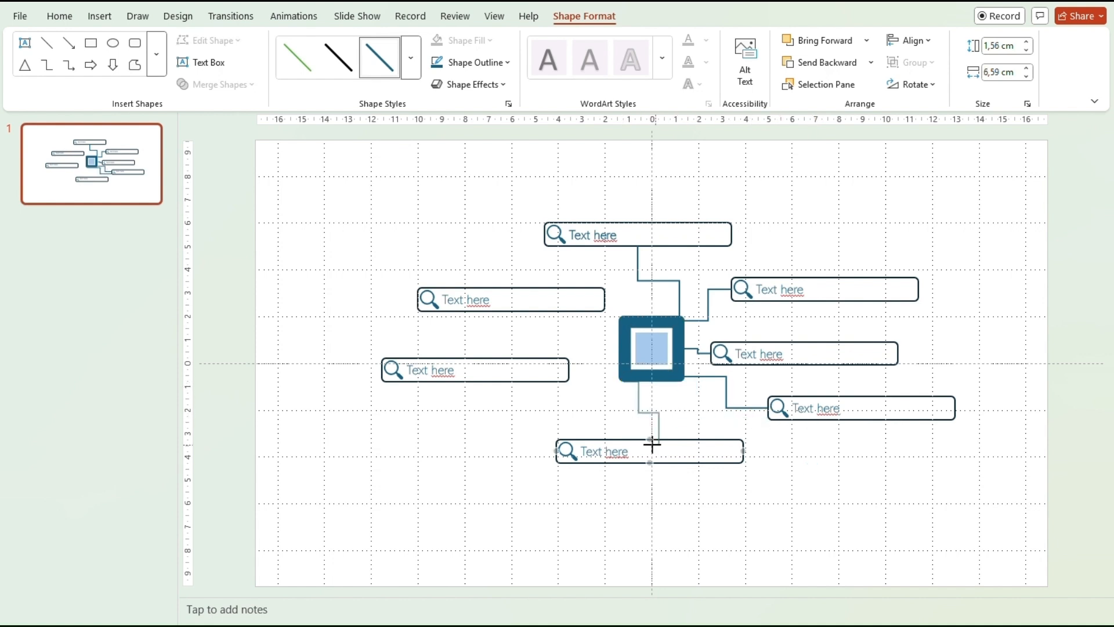
drag(639, 396, 623, 397)
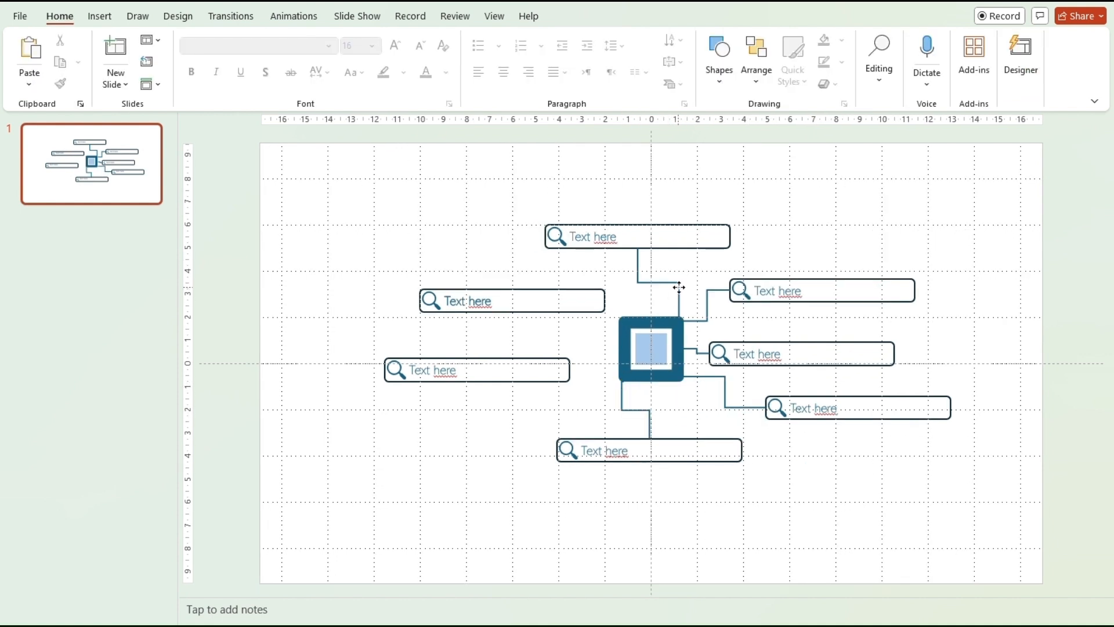
click(679, 287)
Copy connectors to link the chip's top-left to the upper-left and left search boxes.
key(ctrl+c)
key(ctrl+v)
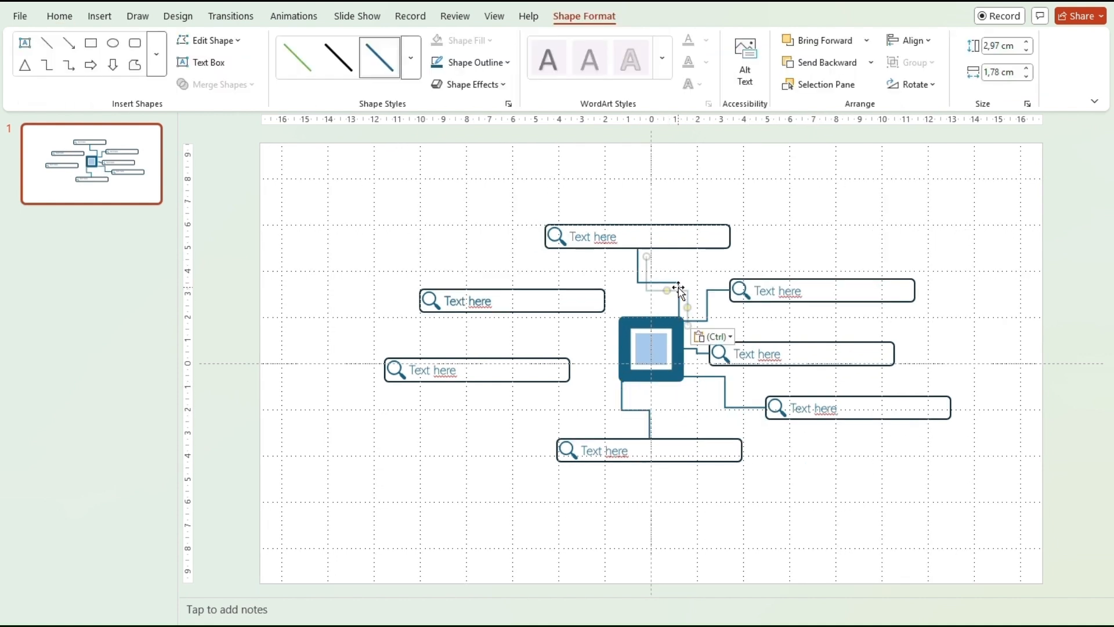
drag(688, 326, 621, 318)
drag(648, 258, 606, 300)
drag(701, 309, 619, 321)
key(ctrl+c)
key(ctrl+v)
drag(615, 310, 600, 358)
drag(567, 396, 590, 385)
click(580, 406)
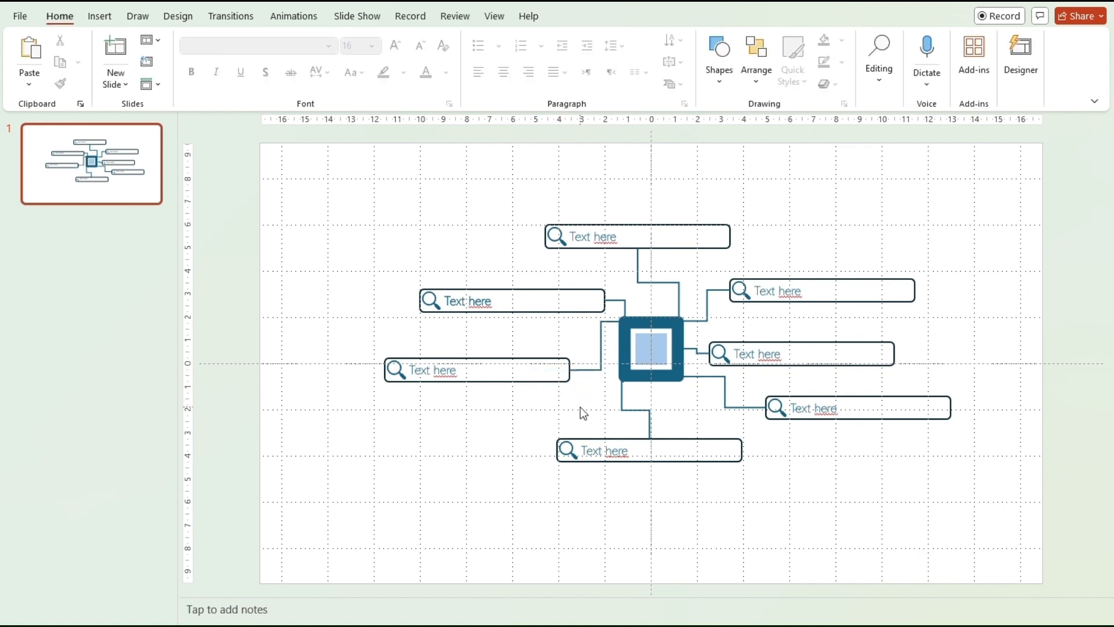
Draw short pin lines on the chip's top edge and, rotated 90°, beside its left side.
click(735, 83)
click(735, 127)
mouse_move(652, 311)
mouse_down()
mouse_move(652, 293)
mouse_move(651, 317)
mouse_up()
click(666, 409)
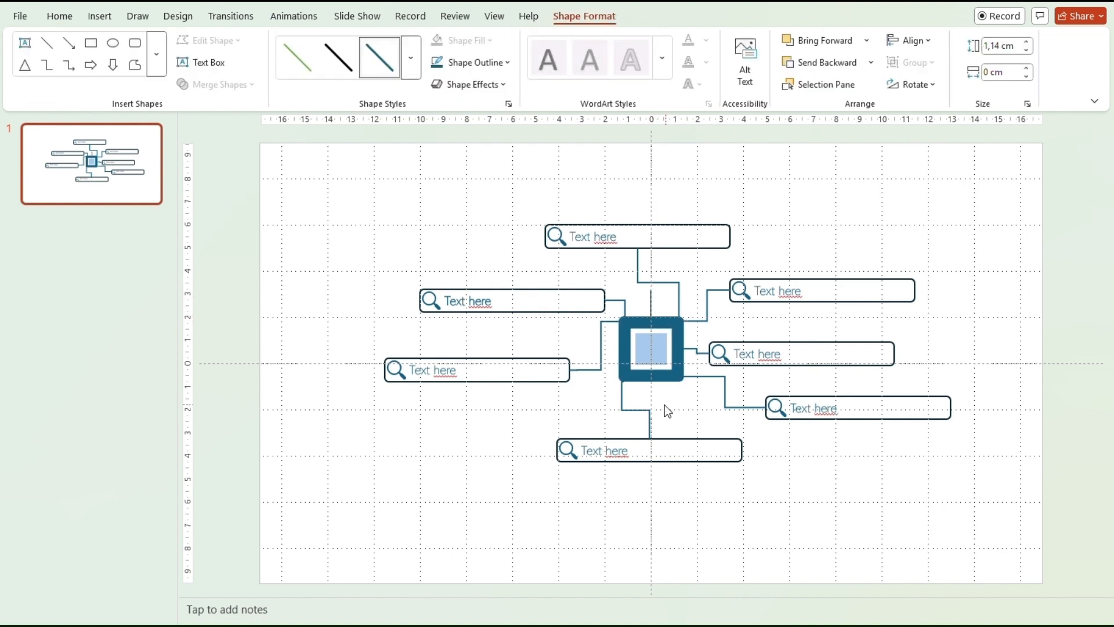
click(648, 302)
key(ctrl+d)
drag(661, 313, 673, 400)
click(937, 87)
click(943, 114)
drag(686, 404, 613, 351)
click(727, 424)
Add a loose elbow line at the chip's lower left and raise the left search box to its connector.
click(719, 58)
click(835, 124)
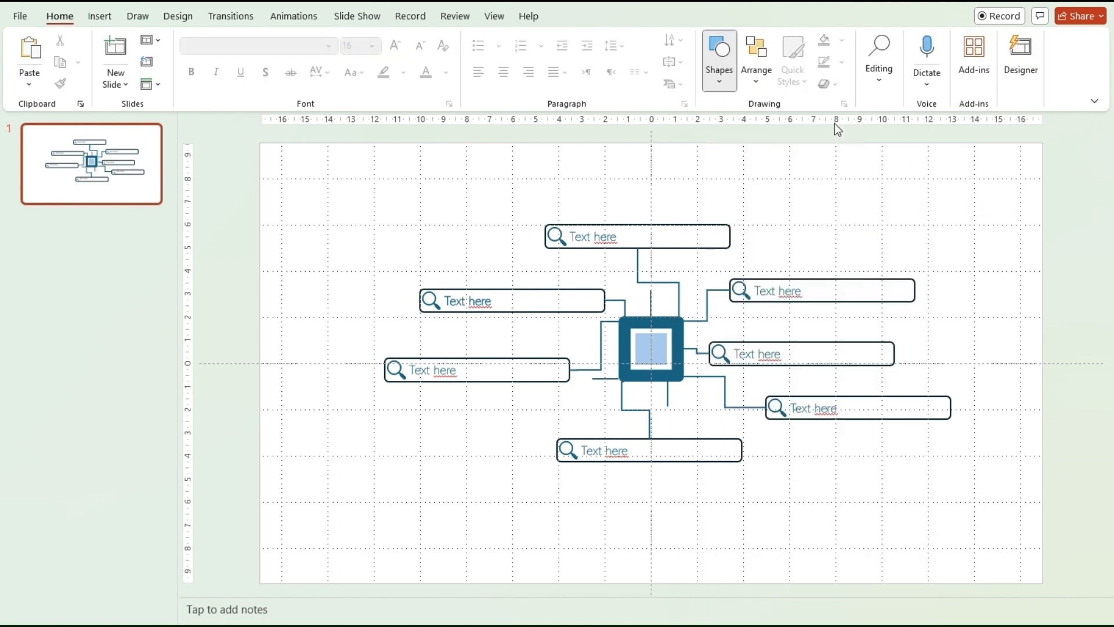
mouse_move(777, 445)
mouse_down()
mouse_move(883, 475)
mouse_move(869, 480)
mouse_move(574, 342)
mouse_up()
mouse_move(527, 316)
mouse_down()
mouse_move(577, 378)
mouse_move(577, 396)
mouse_move(612, 385)
mouse_move(602, 376)
mouse_up()
drag(534, 366, 534, 344)
click(607, 347)
drag(634, 335, 604, 341)
drag(594, 376, 623, 360)
drag(559, 403, 574, 390)
click(818, 505)
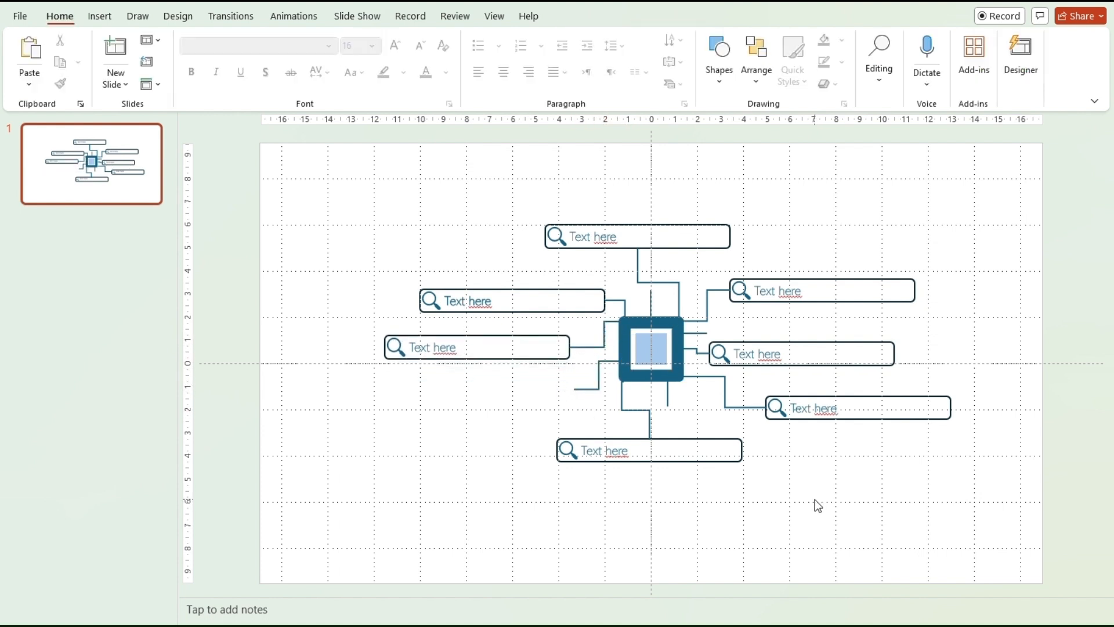
click(719, 63)
Draw a small oval and size it 0,3 × 0,3 cm.
click(798, 124)
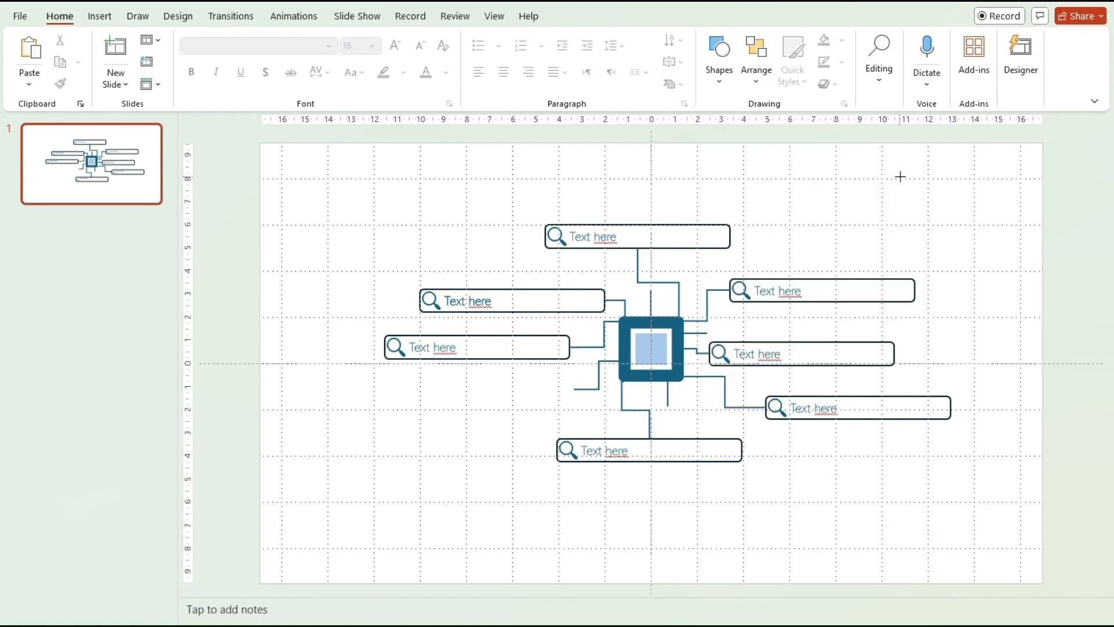
drag(900, 174, 910, 196)
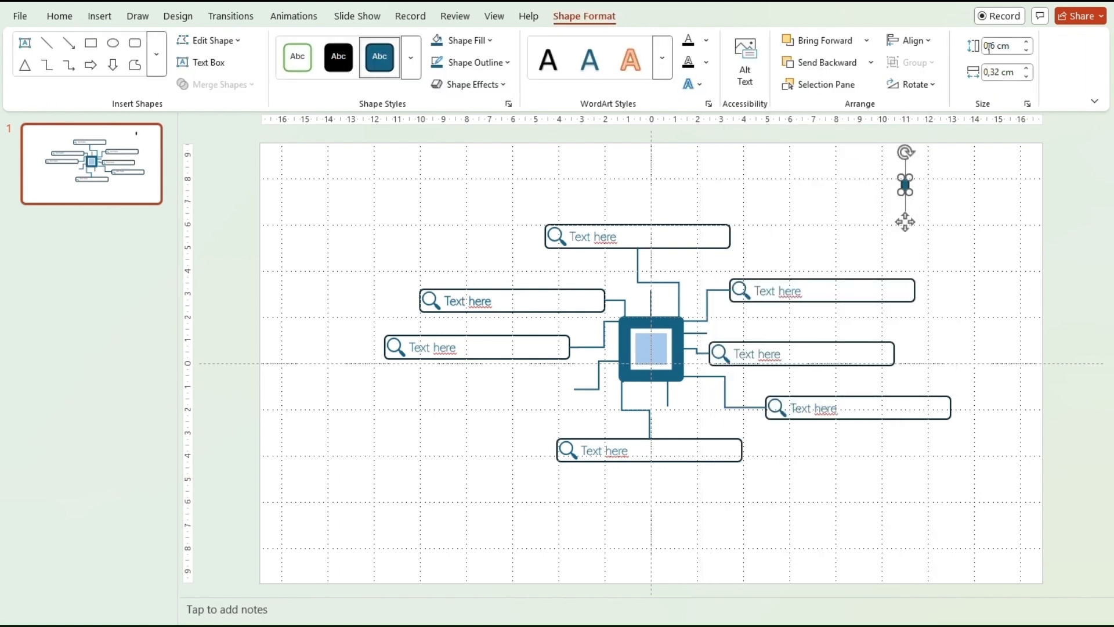
click(989, 45)
text(0,)
click(996, 74)
text(0,)
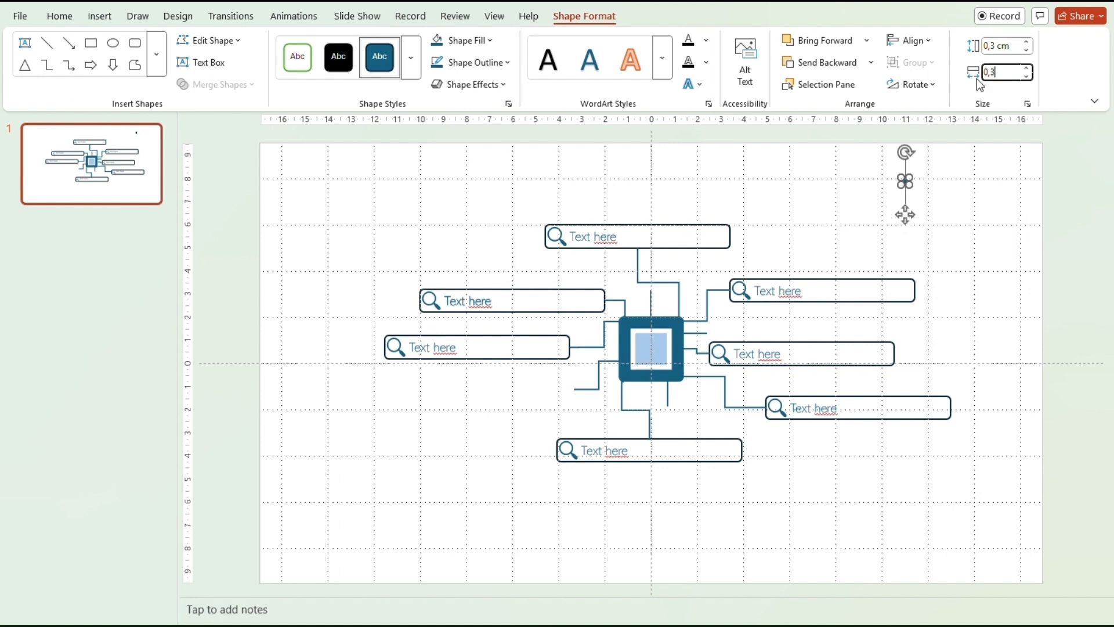
Fill the dot Orange Accent 2, remove its outline, and move it near the diagram.
click(491, 41)
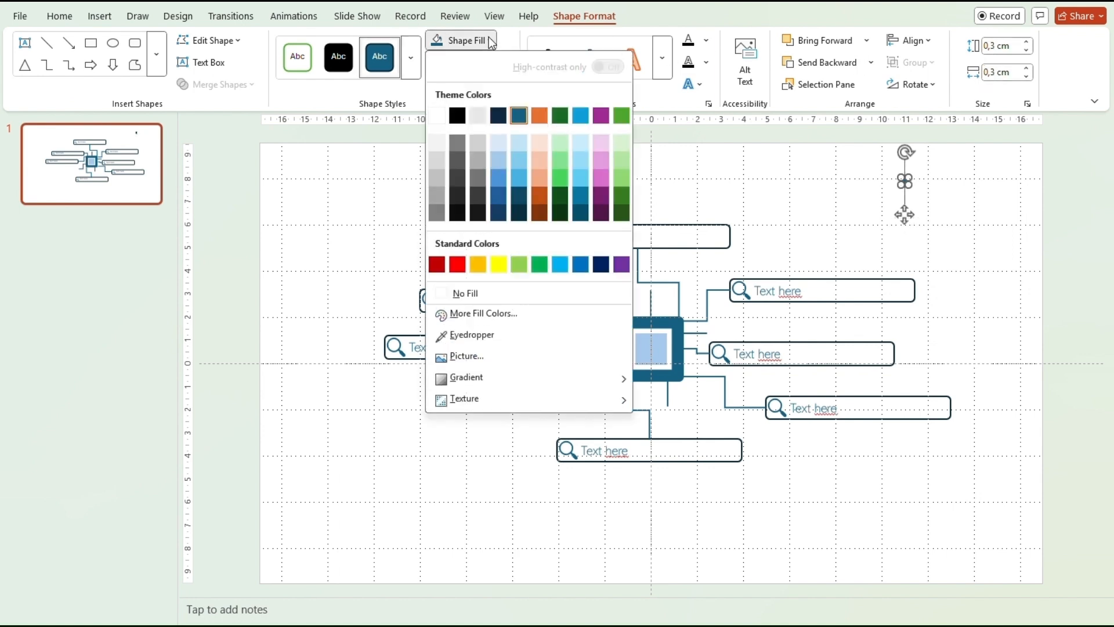
click(538, 116)
click(507, 62)
click(436, 317)
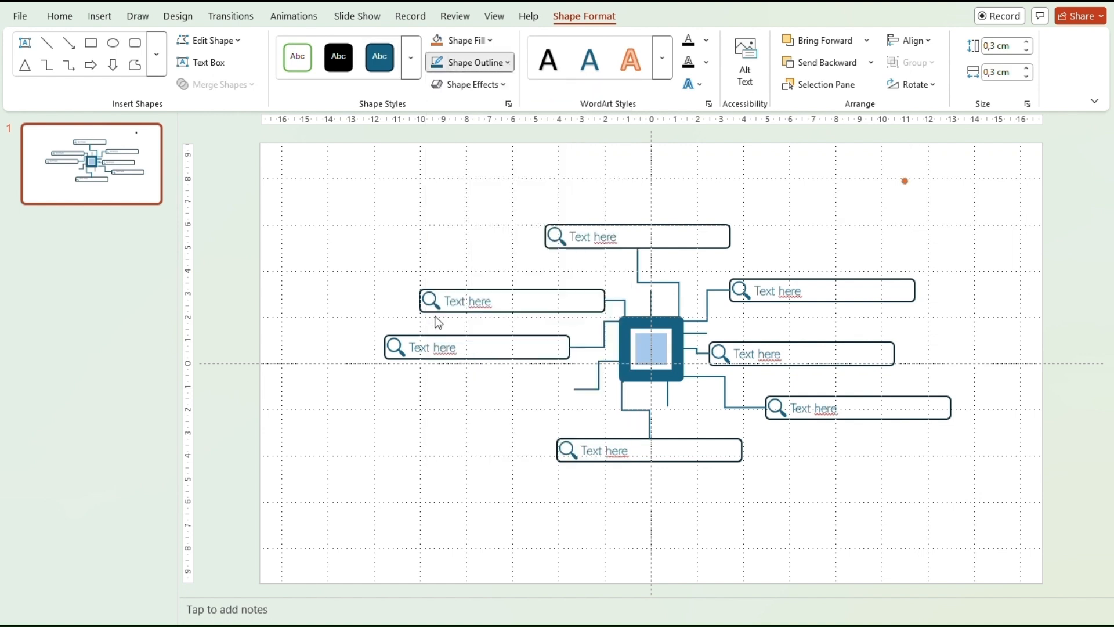
drag(905, 214, 658, 480)
Copy and paste the orange dot onto the loose connector line ends.
key(ctrl+c)
key(ctrl+v)
key(ctrl+c)
key(ctrl+v)
key(ctrl+c)
key(ctrl+v)
key(ctrl+c)
key(ctrl+v)
key(ctrl+c)
key(ctrl+v)
drag(577, 423, 605, 333)
key(ctrl+v)
key(ctrl+v)
Marquee-select the chip, connectors, dots and seven search boxes and group them.
click(818, 524)
drag(1027, 587, 254, 174)
click(756, 87)
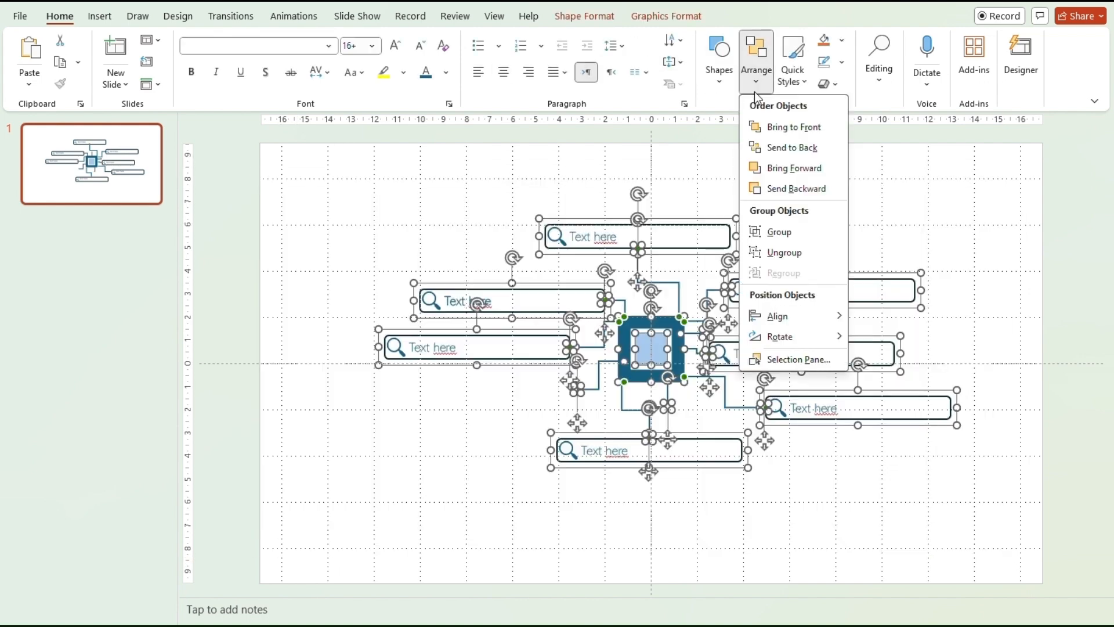
click(770, 229)
click(781, 524)
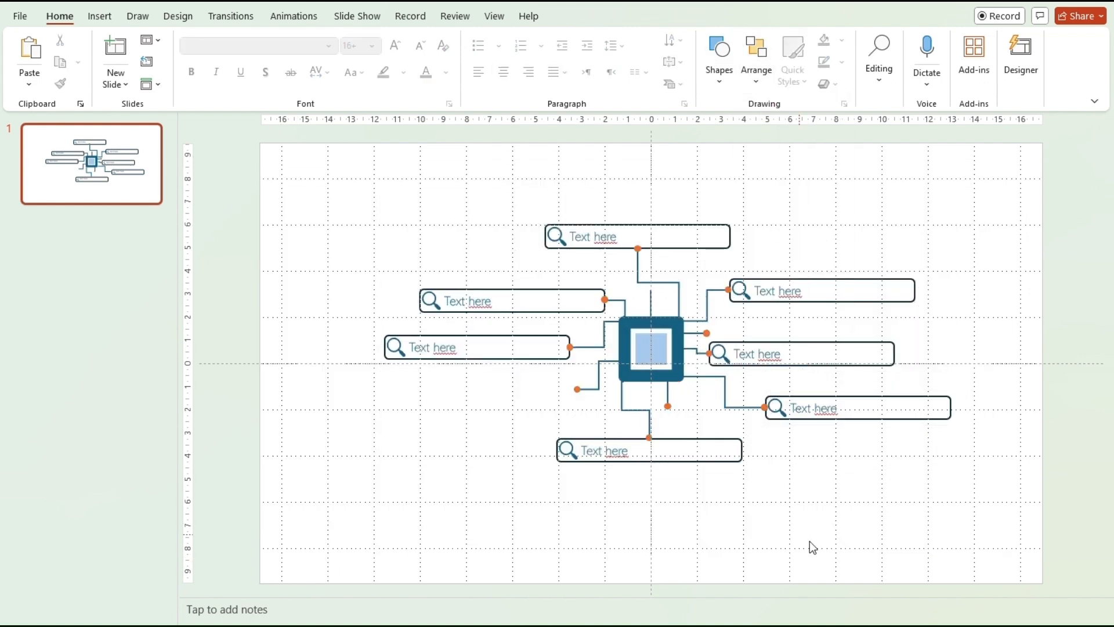